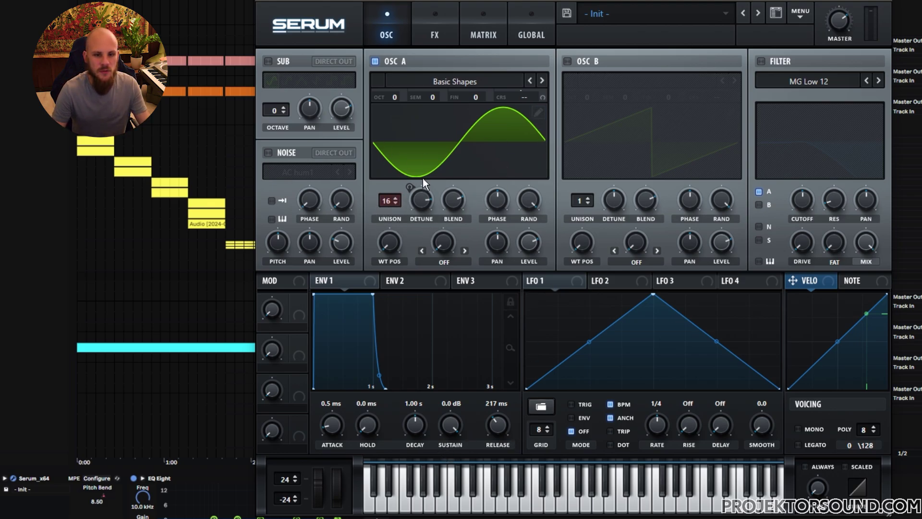
# - Inspect oscillator A's Detune options and try its global unison range at 48 semitones before lowering it again
pyautogui.rightClick(433, 211)
pyautogui.click(433, 211)
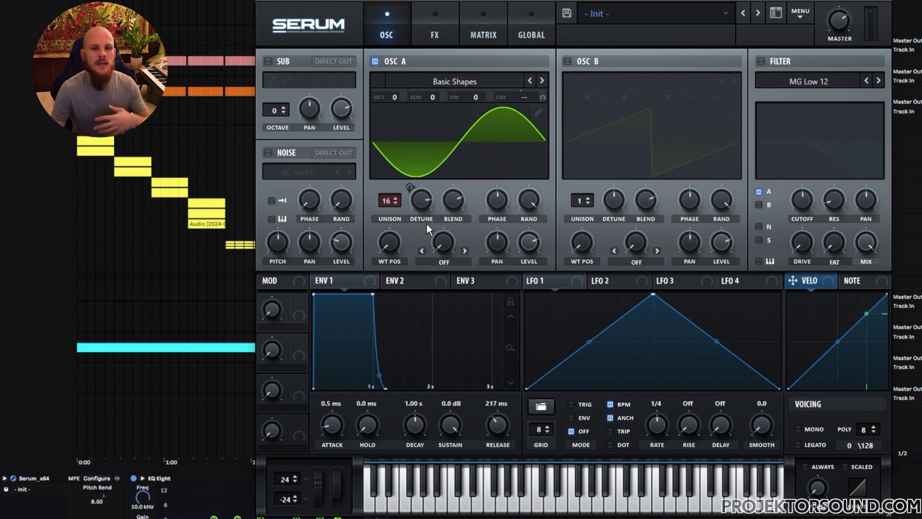
pyautogui.click(535, 34)
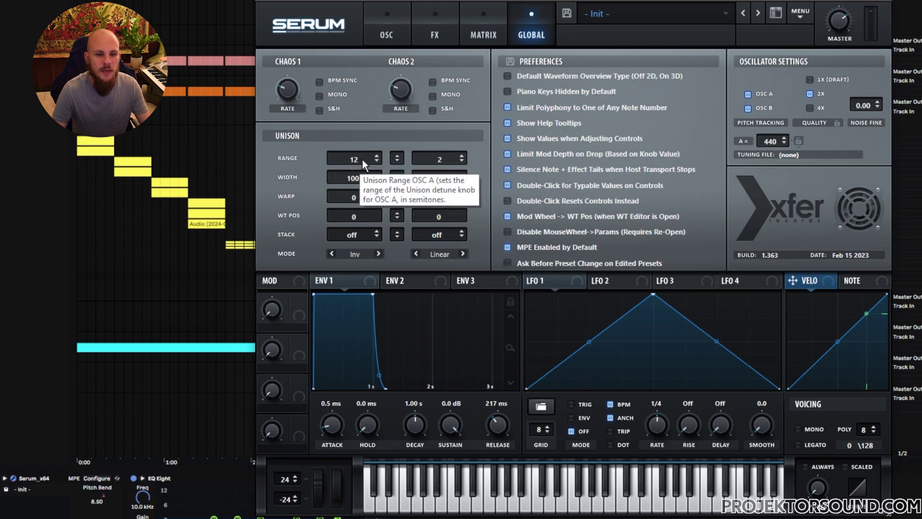
pyautogui.moveTo(363, 159); pyautogui.dragTo(388, 54)
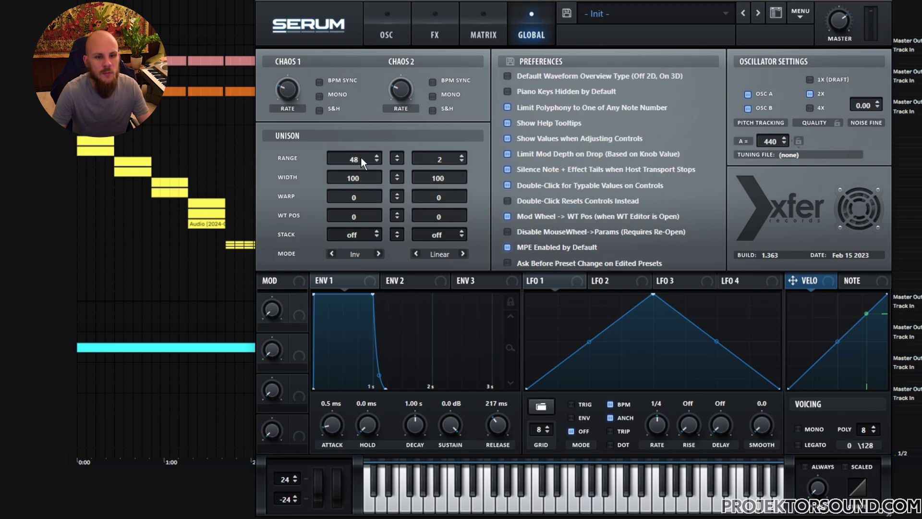
pyautogui.moveTo(361, 157); pyautogui.dragTo(356, 290)
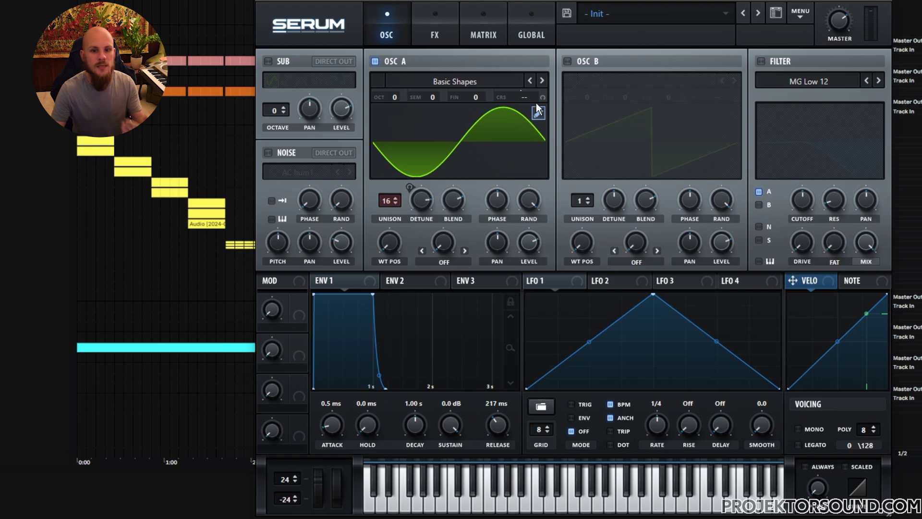
# - Inspect the option menus of oscillator A's coarse pitch and Detune controls
pyautogui.rightClick(540, 96)
pyautogui.click(562, 185)
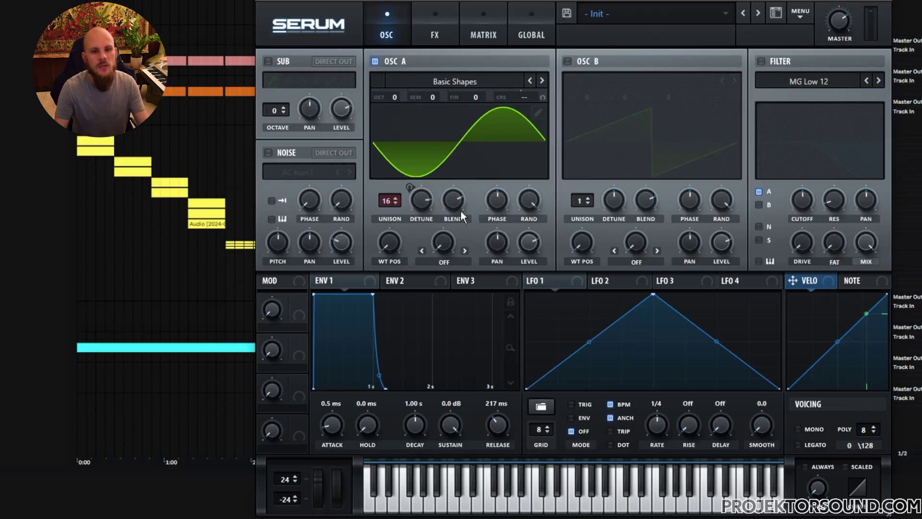
pyautogui.rightClick(429, 207)
pyautogui.click(427, 207)
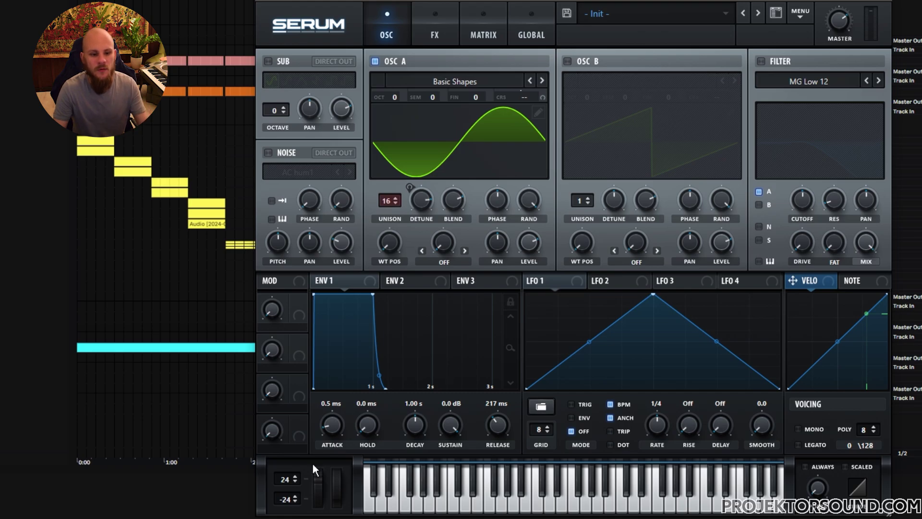
# - Try pitch-bend ranges of 0 semitones up and down, and restore them to 24 and -24
pyautogui.moveTo(283, 478); pyautogui.dragTo(286, 516)
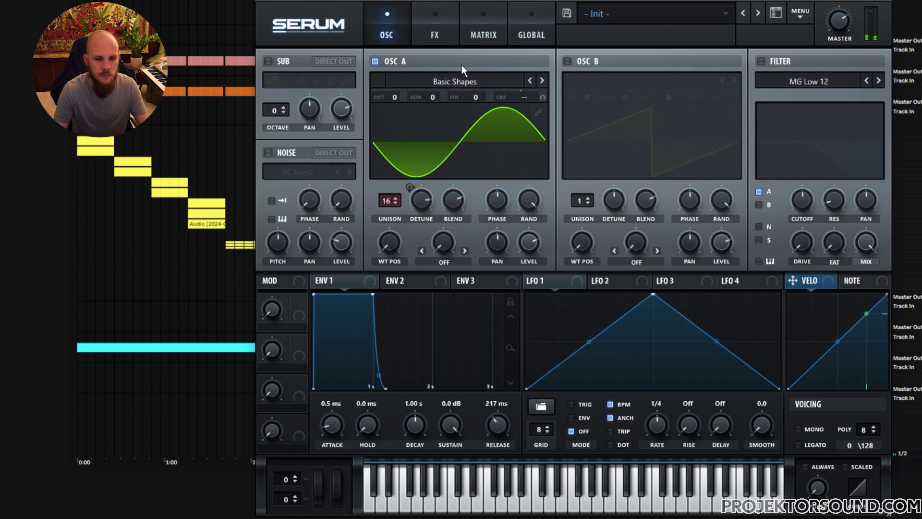
pyautogui.moveTo(283, 482); pyautogui.dragTo(284, 479)
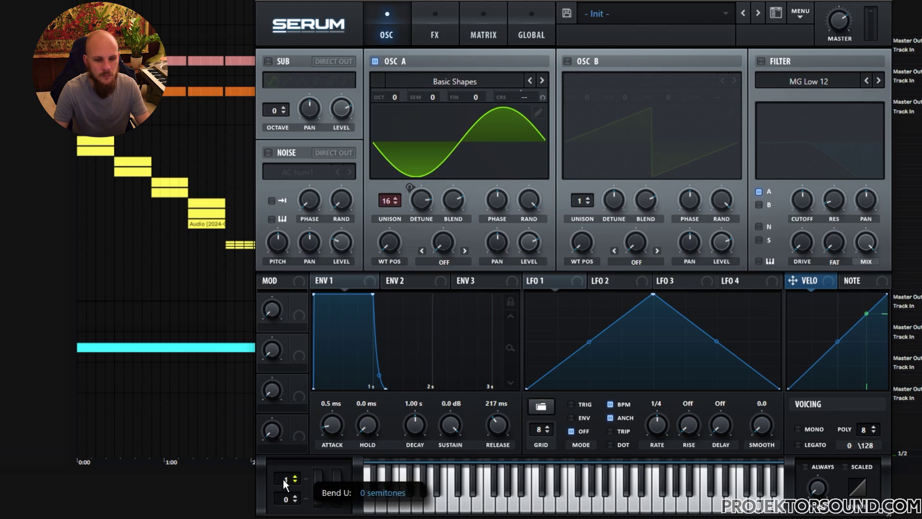
# - Adjust the Feed amount of the Chorus in Serum's effects rack
pyautogui.click(434, 30)
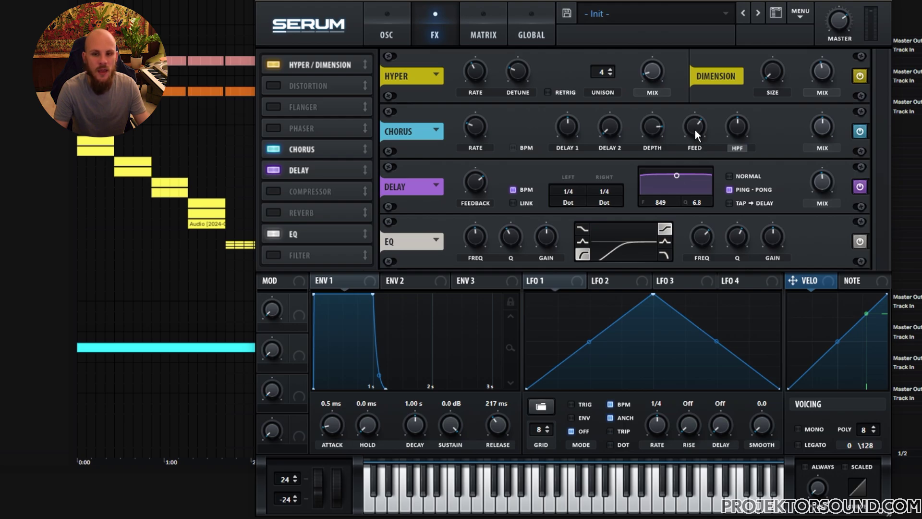
pyautogui.moveTo(699, 132); pyautogui.dragTo(684, 154)
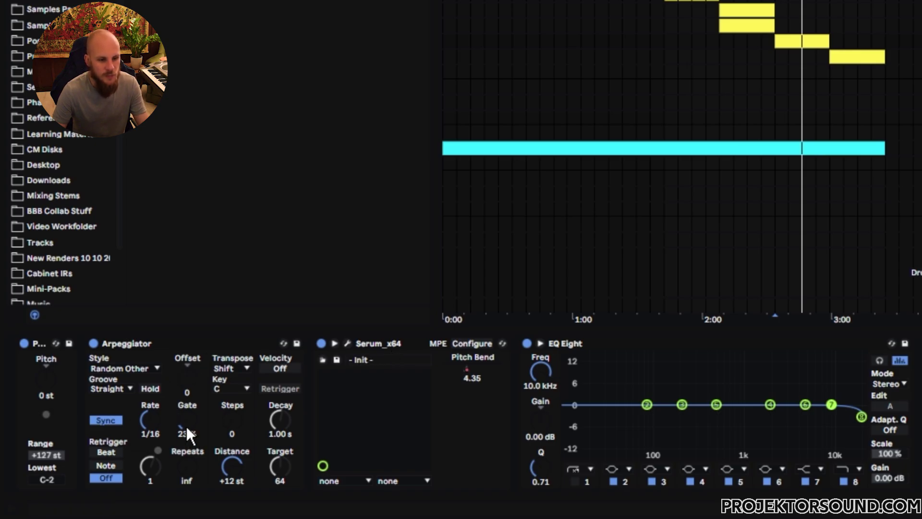
# - Examine the notes in the sequence's yellow MIDI clip and place the Pitch device between the Arpeggiator and Serum
pyautogui.doubleClick(804, 40)
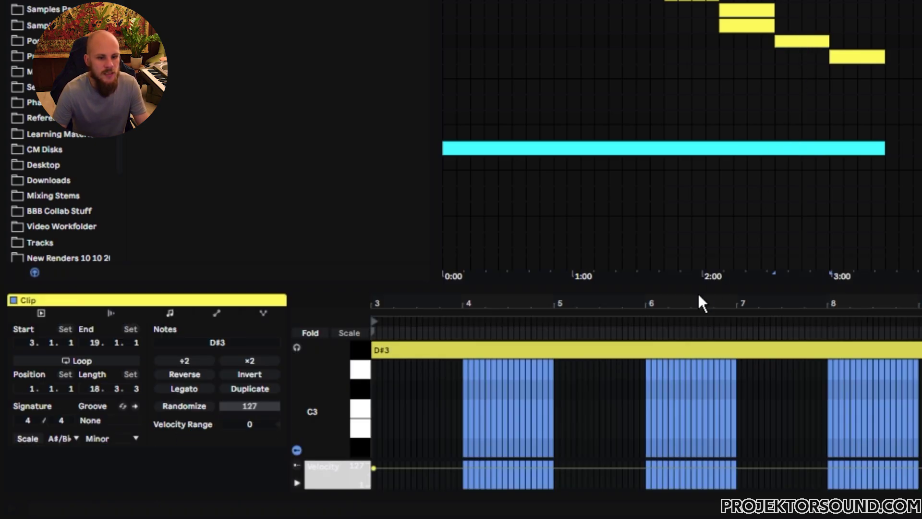
pyautogui.moveTo(357, 366); pyautogui.dragTo(378, 385)
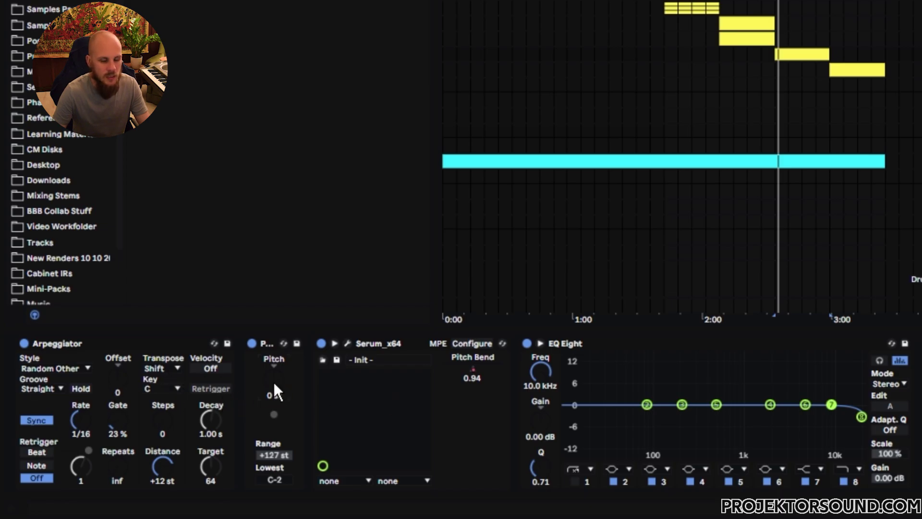
# - Select the sequence clip's time range and try transposing it by +24 and +48 st with the Pitch device during playback
pyautogui.click(820, 56)
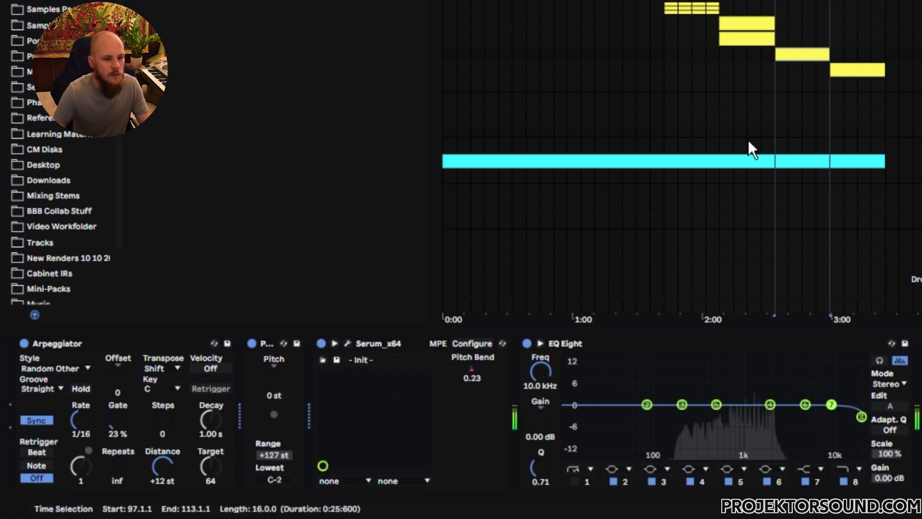
pyautogui.write('24')
pyautogui.press('Return')
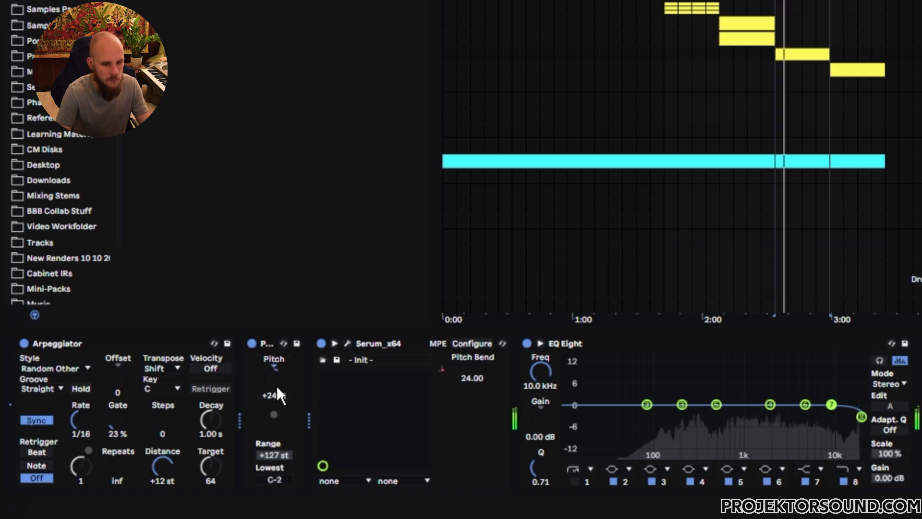
pyautogui.write('36')
pyautogui.press('Return')
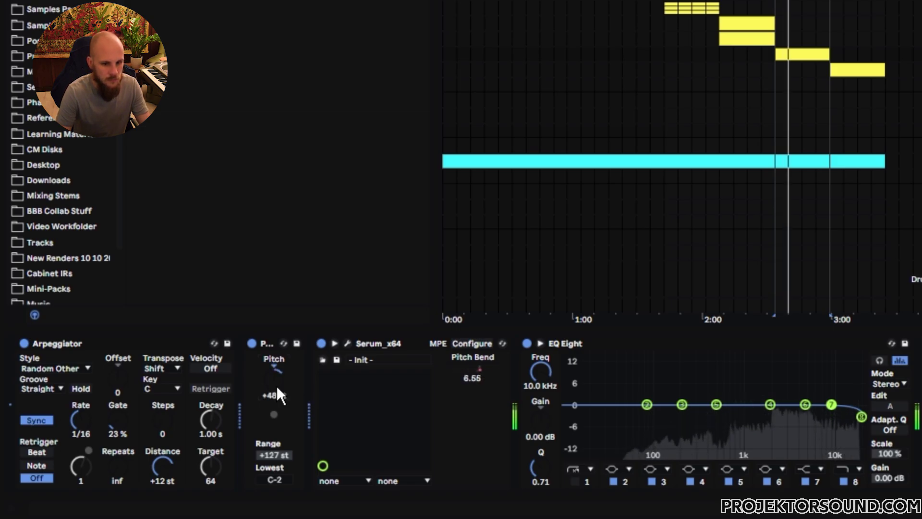
pyautogui.write('60')
pyautogui.press('Return')
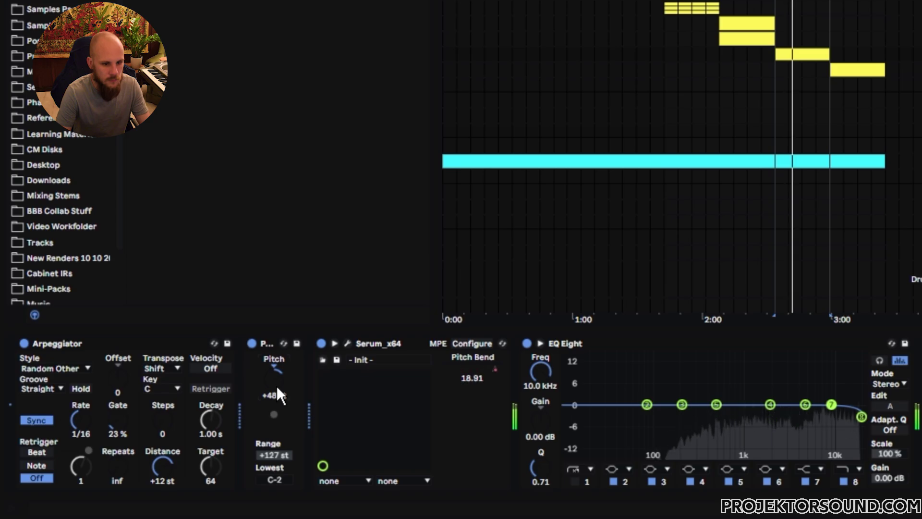
# - Try downward transpositions of -36, -24 and -12 st on the Pitch device
pyautogui.write('-24')
pyautogui.press('Return')
pyautogui.write('-36')
pyautogui.press('Return')
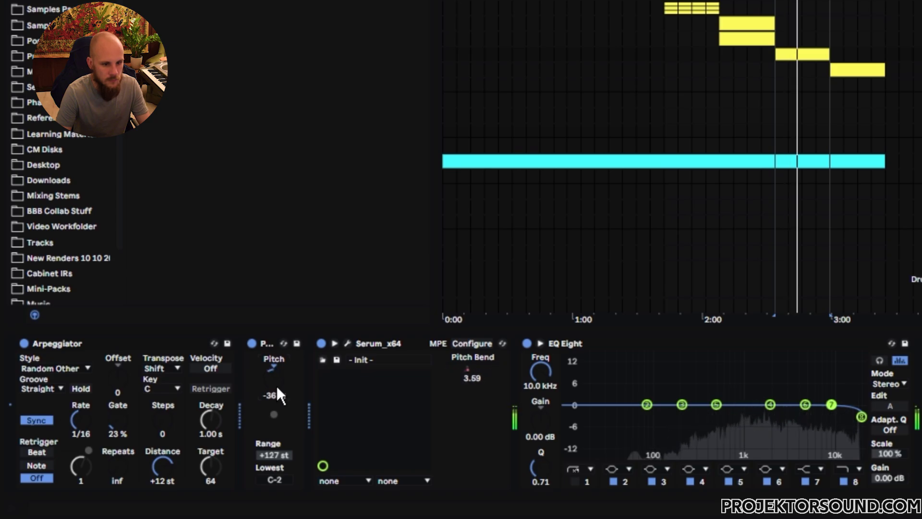
pyautogui.write('-24')
pyautogui.press('Return')
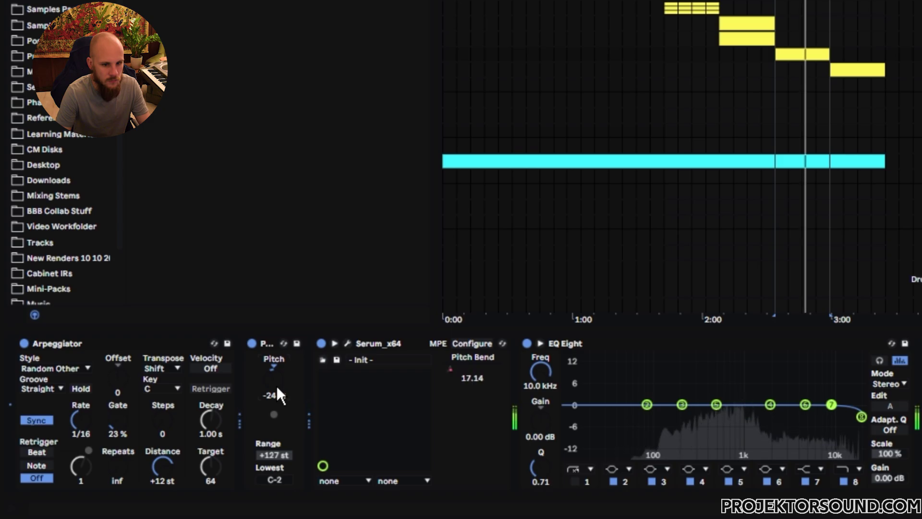
pyautogui.write('-12')
pyautogui.press('Return')
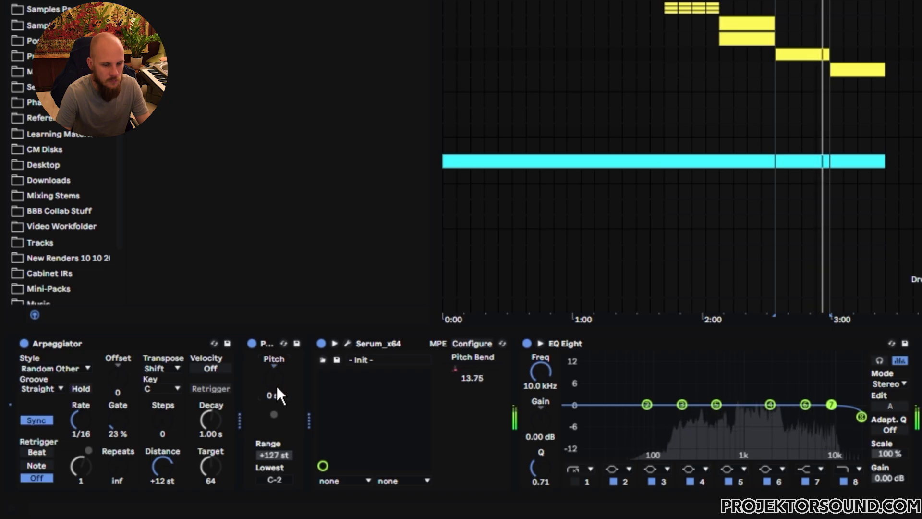
# - Try the Pitch device at +36 st, restore it to 0 st and stop playback
pyautogui.write('36')
pyautogui.press('Return')
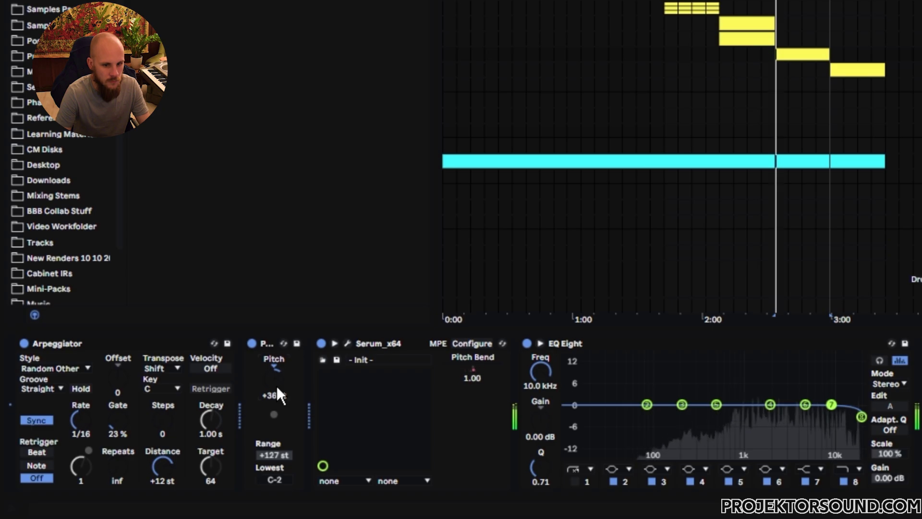
pyautogui.write('0')
pyautogui.press('Return')
pyautogui.press('space')
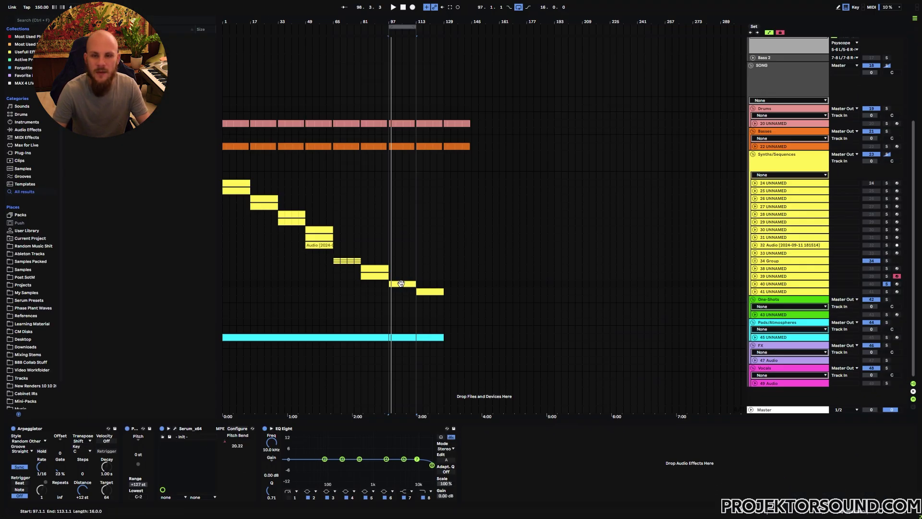
# - Toggle song playback and switch on the Delay in Serum's effects rack
pyautogui.press('space')
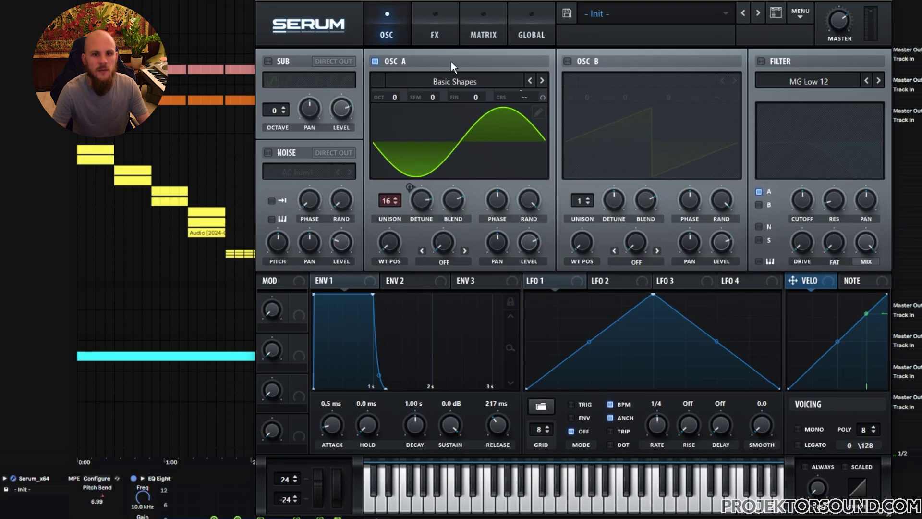
pyautogui.click(446, 37)
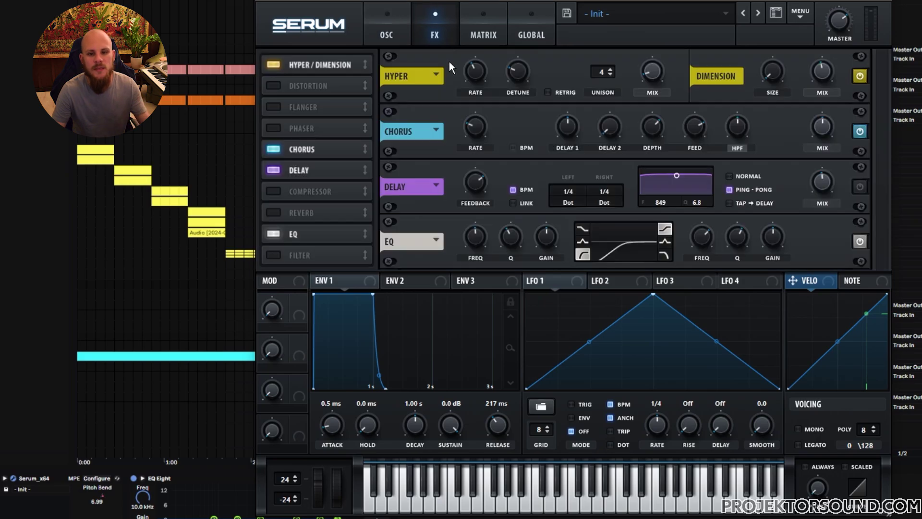
pyautogui.click(860, 188)
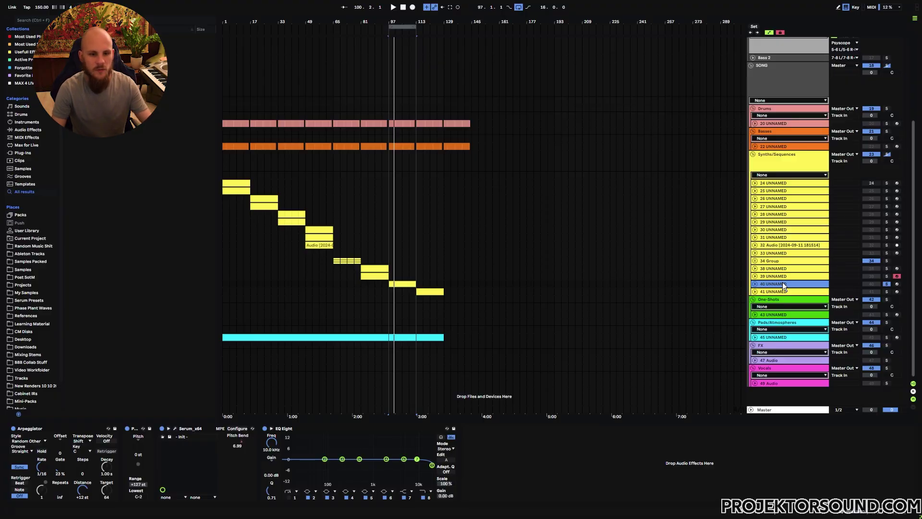
# - Insert a new MIDI track below track 40 and load the Vital synth on it
pyautogui.hotkey('ctrl', 'shift', 't')
pyautogui.rightClick(434, 308)
pyautogui.rightClick(435, 308)
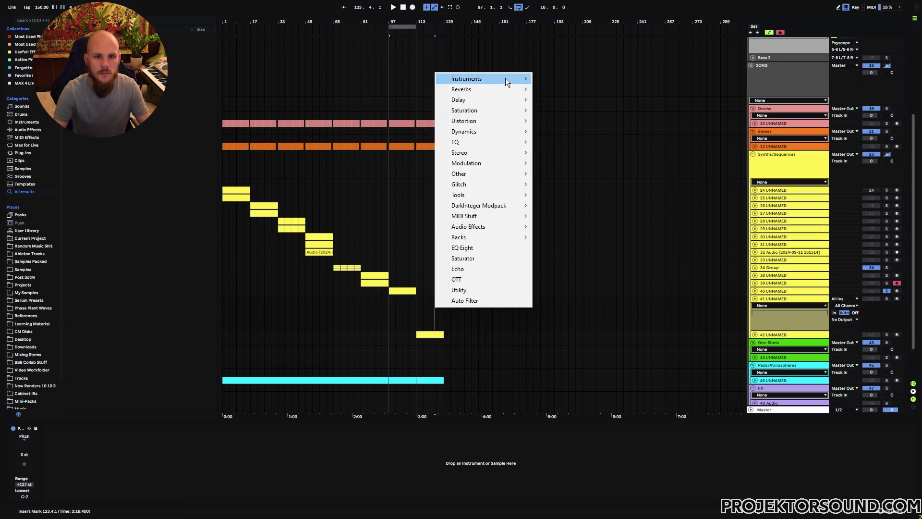
pyautogui.moveTo(505, 78)
pyautogui.click(560, 87)
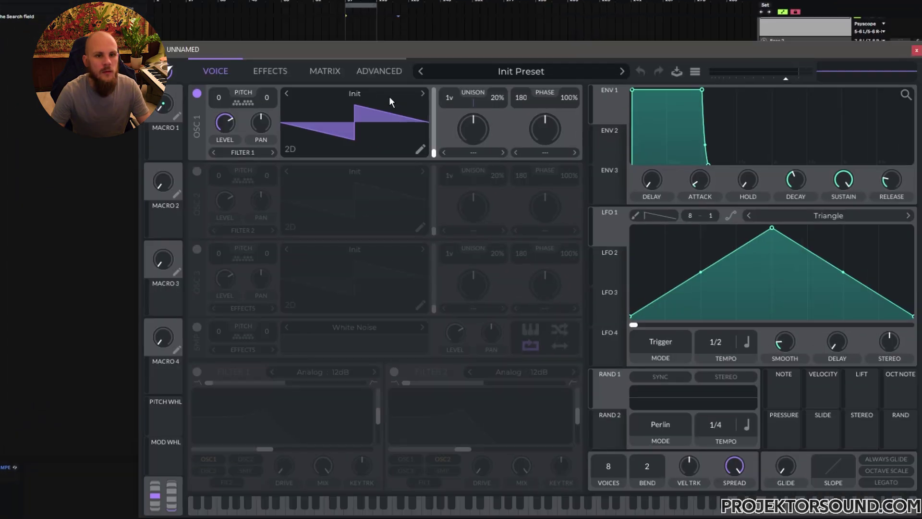
# - Load the favorite Basic Shapes wavetable into oscillator 1 and set its unison to 9 voices
pyautogui.click(340, 93)
pyautogui.click(476, 137)
pyautogui.click(644, 120)
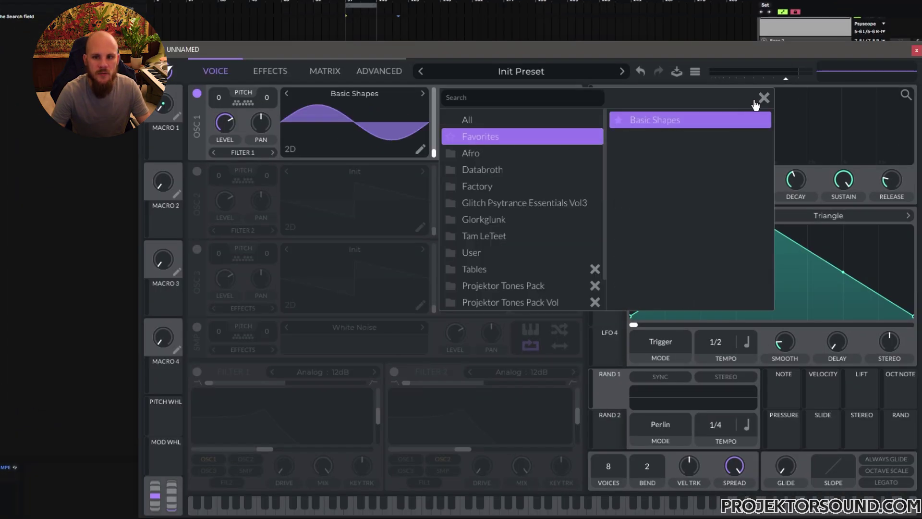
pyautogui.click(764, 98)
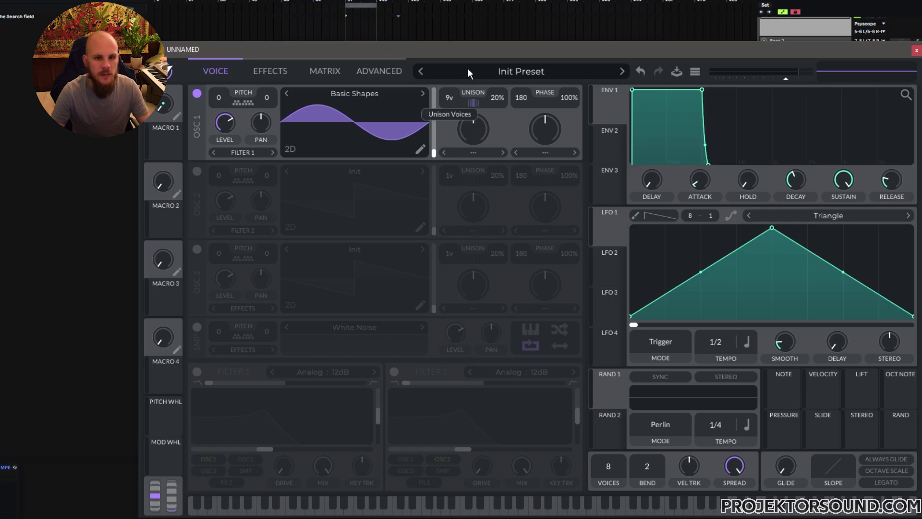
# - Review oscillator 1's unison stack types and set its unison detune range to 2
pyautogui.click(379, 75)
pyautogui.click(333, 101)
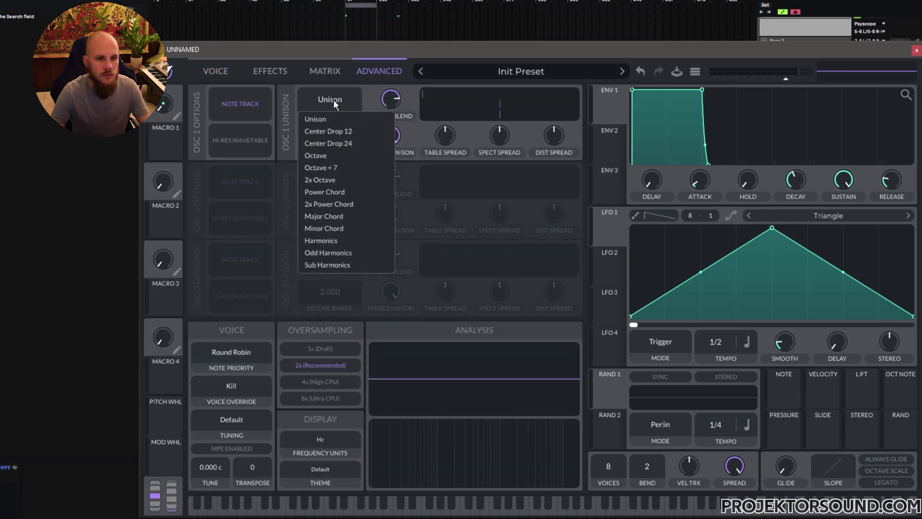
pyautogui.click(374, 89)
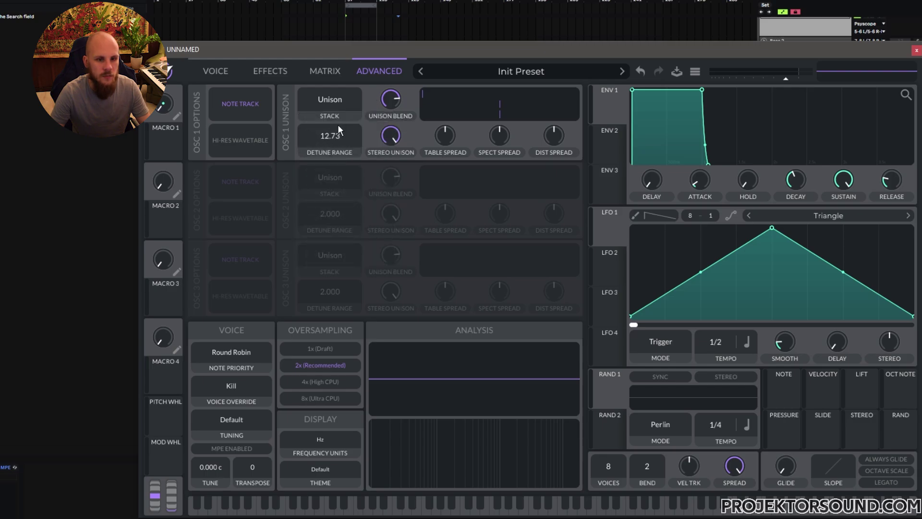
pyautogui.rightClick(336, 137)
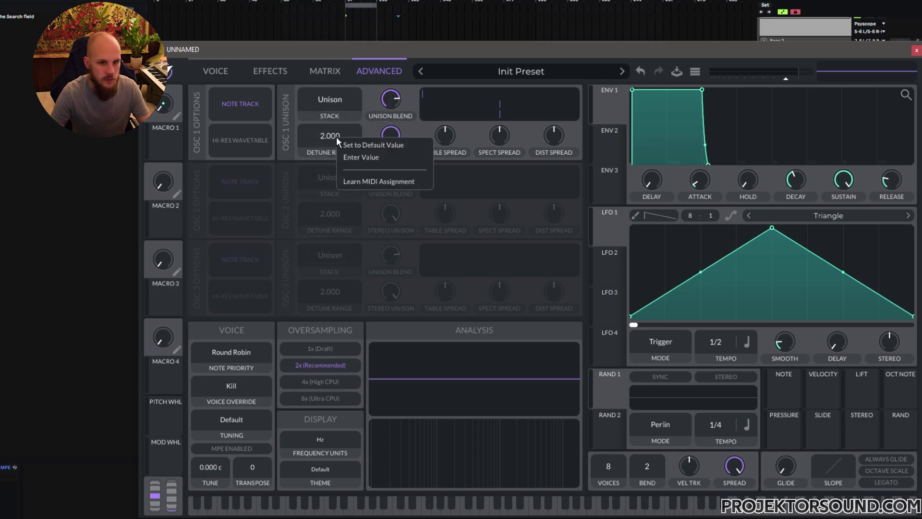
pyautogui.click(359, 157)
pyautogui.write('2')
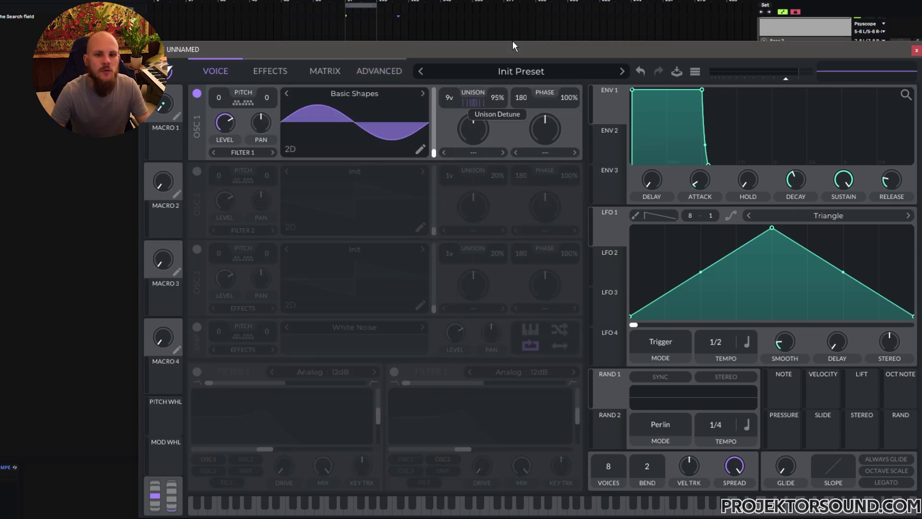
# - Assign the note-random modulation source to oscillator 1's unison detune and set the detune to 50%
pyautogui.moveTo(473, 129)
pyautogui.mouseDown()
pyautogui.moveTo(486, 82)
pyautogui.moveTo(474, 148)
pyautogui.moveTo(480, 118)
pyautogui.moveTo(477, 137)
pyautogui.mouseUp()
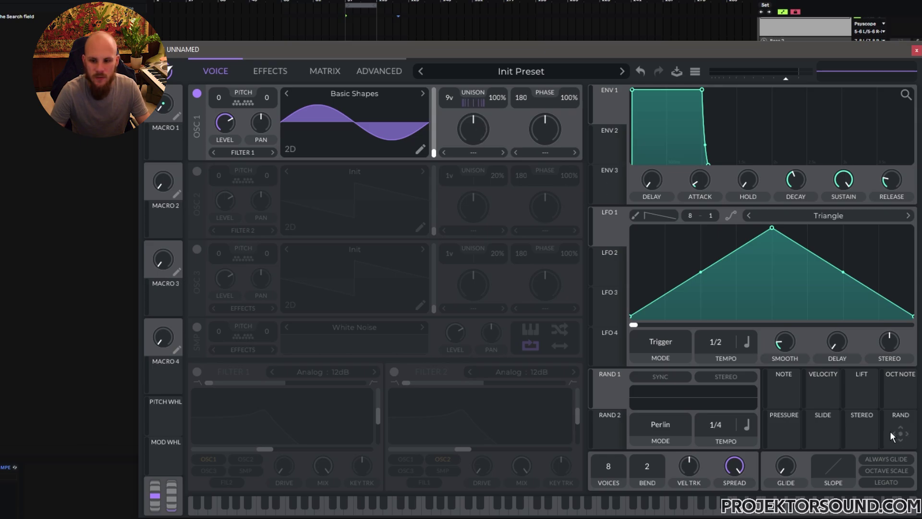
pyautogui.moveTo(891, 436); pyautogui.dragTo(497, 114)
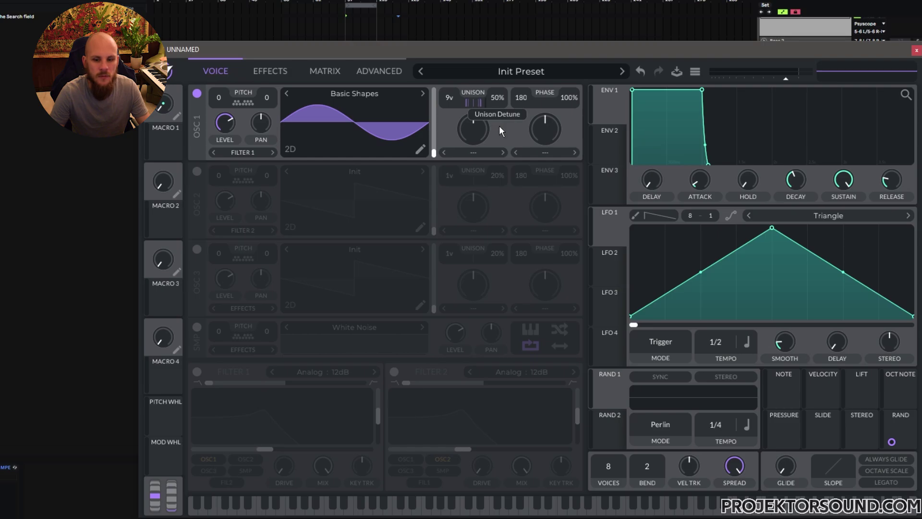
# - Set Random 1 to Sample & Hold with a Freeze tempo and assign it to oscillator 1's unison detune
pyautogui.click(659, 425)
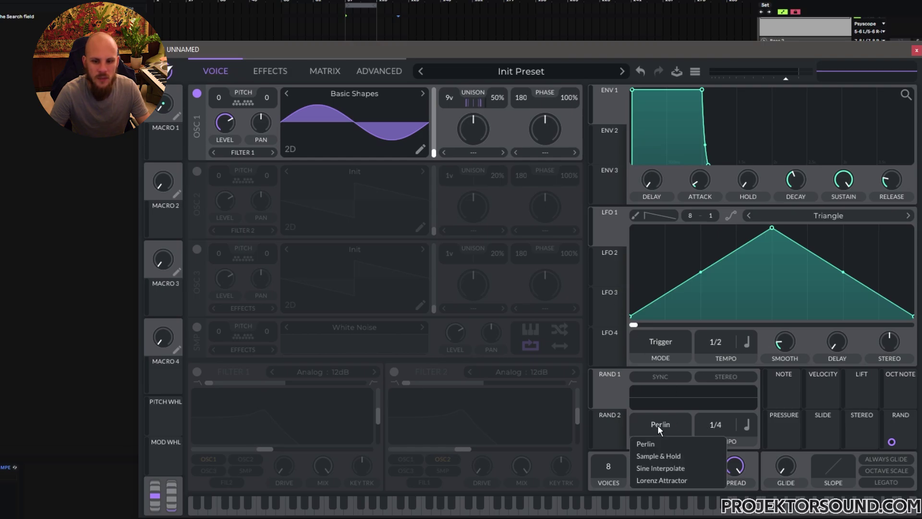
pyautogui.click(668, 456)
pyautogui.moveTo(719, 420); pyautogui.dragTo(719, 442)
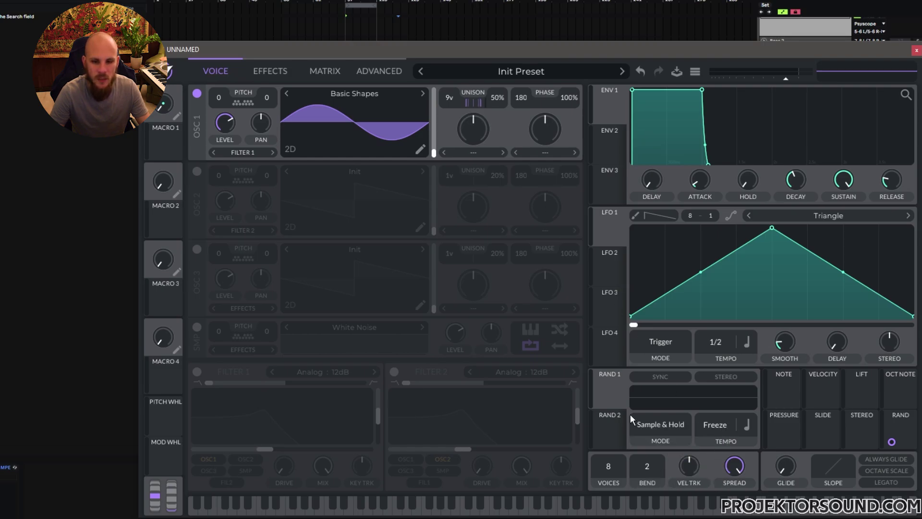
pyautogui.moveTo(612, 391); pyautogui.dragTo(488, 113)
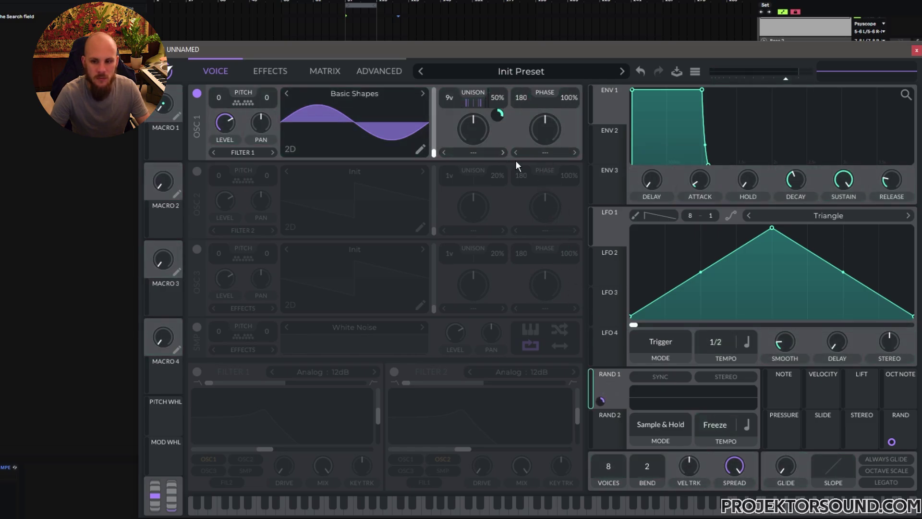
# - Copy track 40's MIDI clip, Arpeggiator and Pitch devices to the Vital track and place Pitch after the Arpeggiator
pyautogui.hotkey('ctrl', 'alt', 'p')
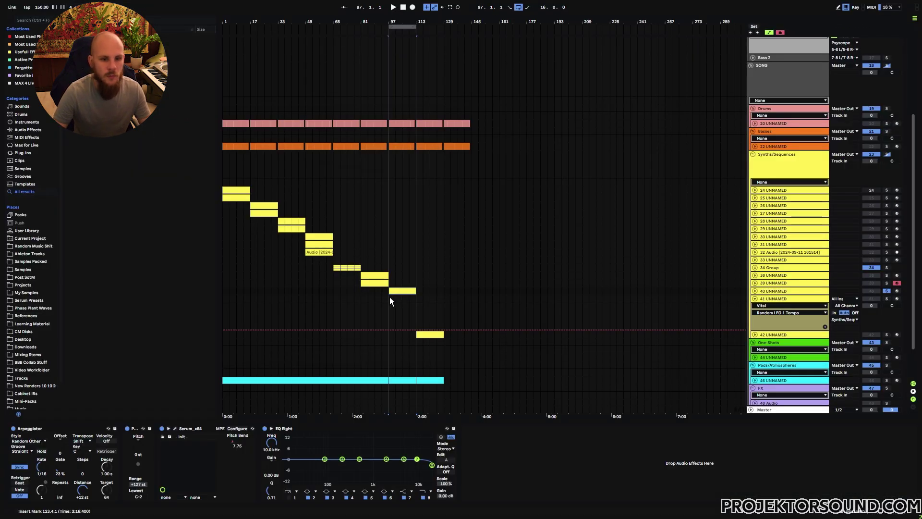
pyautogui.click(390, 298)
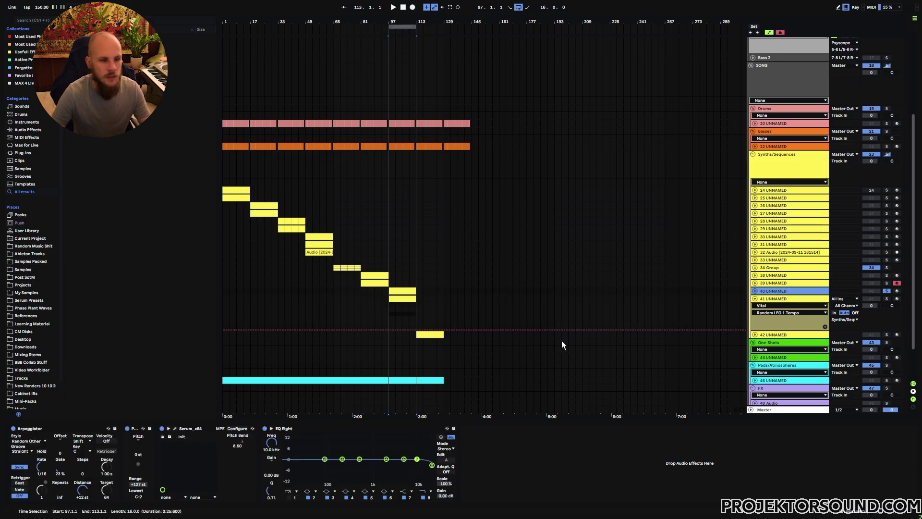
pyautogui.press('Down')
pyautogui.click(29, 436)
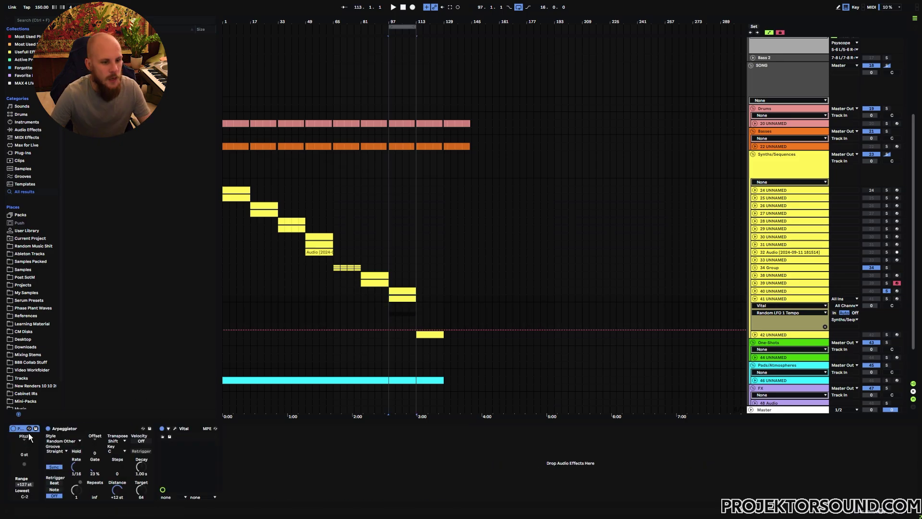
pyautogui.moveTo(20, 428); pyautogui.dragTo(148, 453)
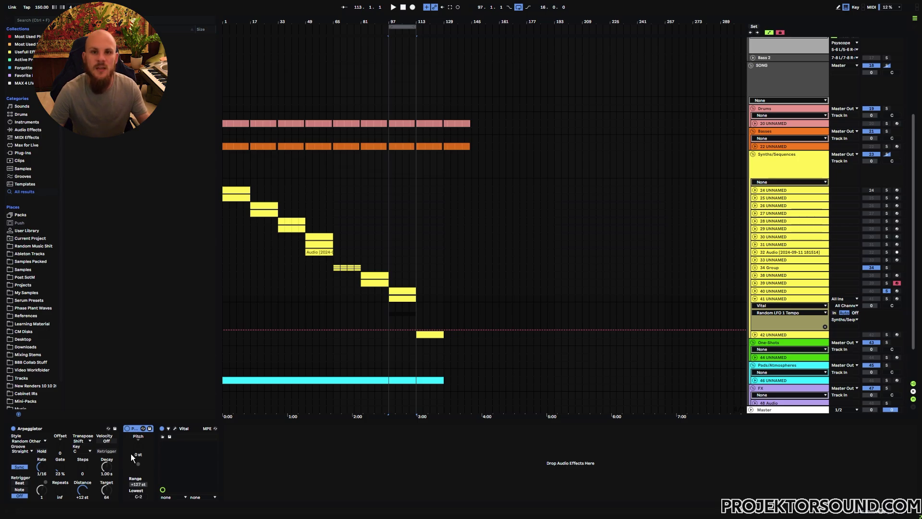
# - Audition the Vital track's sequence from bar 97 while watching the random modulation in the synth
pyautogui.click(388, 313)
pyautogui.press('space')
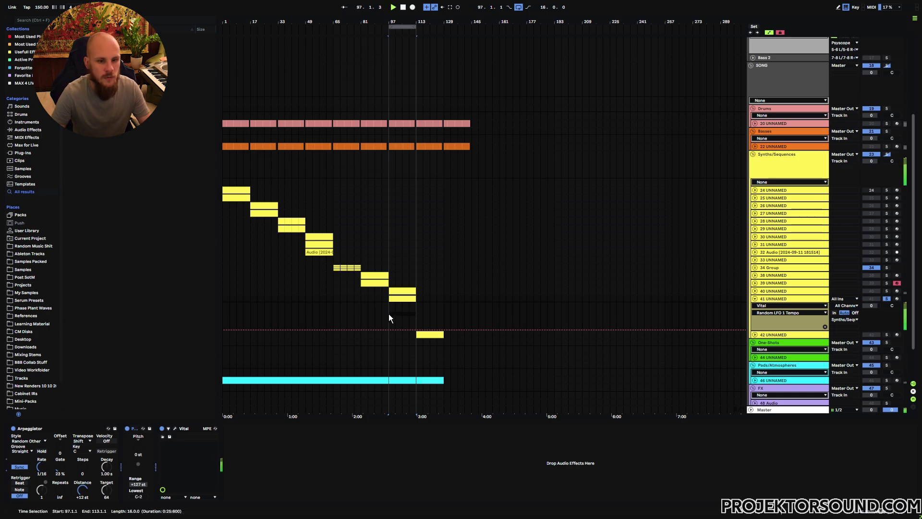
pyautogui.click(175, 428)
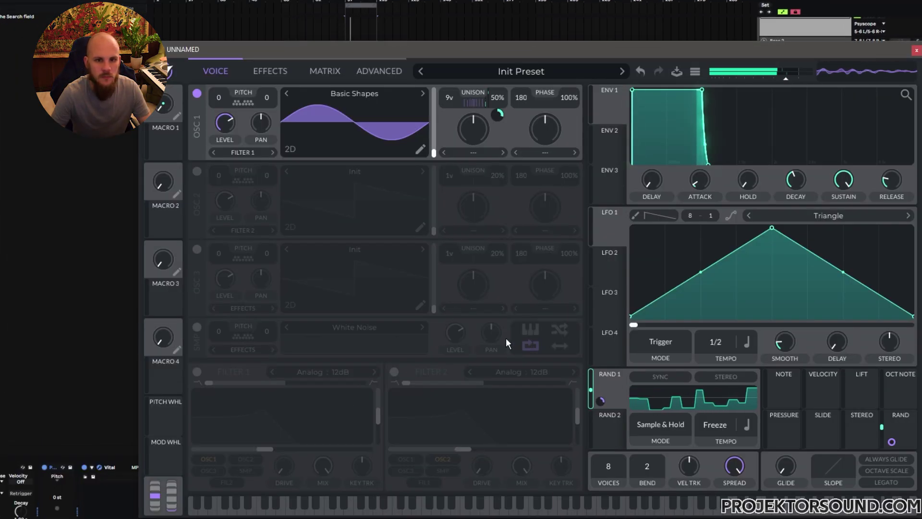
pyautogui.press('space')
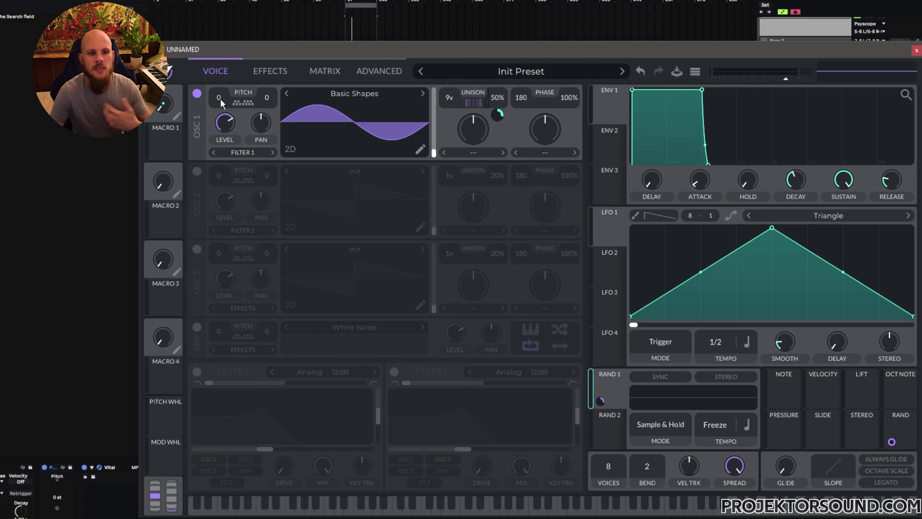
# - Set Random 2 to Sample & Hold with a Freeze tempo and assign it to oscillator 1's pitch transpose
pyautogui.click(610, 422)
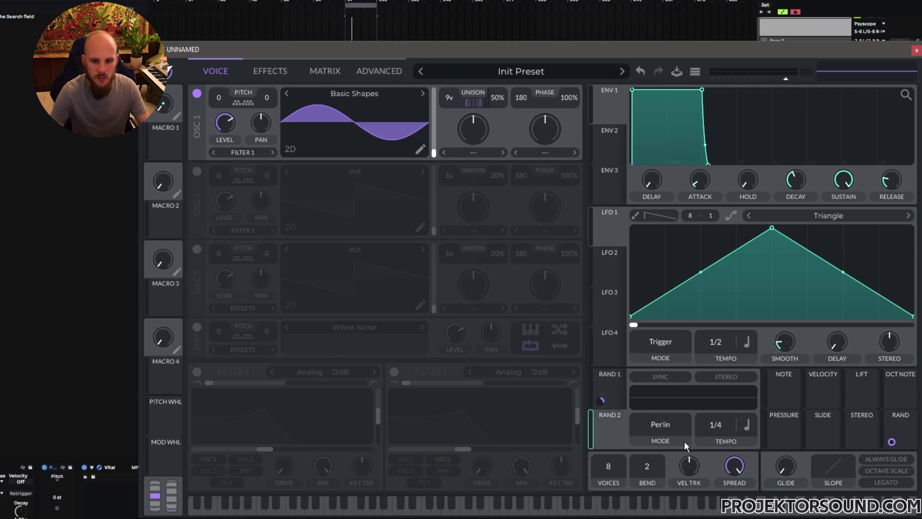
pyautogui.click(670, 441)
pyautogui.click(668, 456)
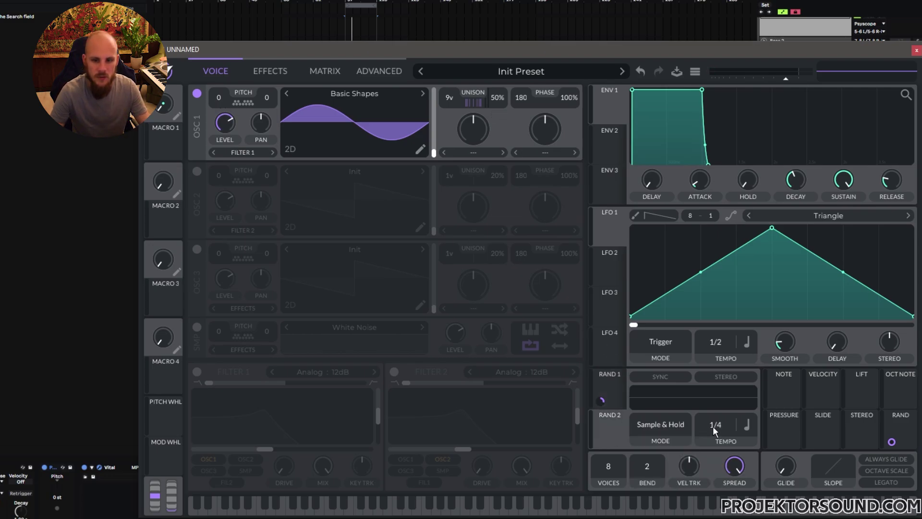
pyautogui.moveTo(717, 426); pyautogui.dragTo(717, 461)
pyautogui.moveTo(611, 432); pyautogui.dragTo(222, 114)
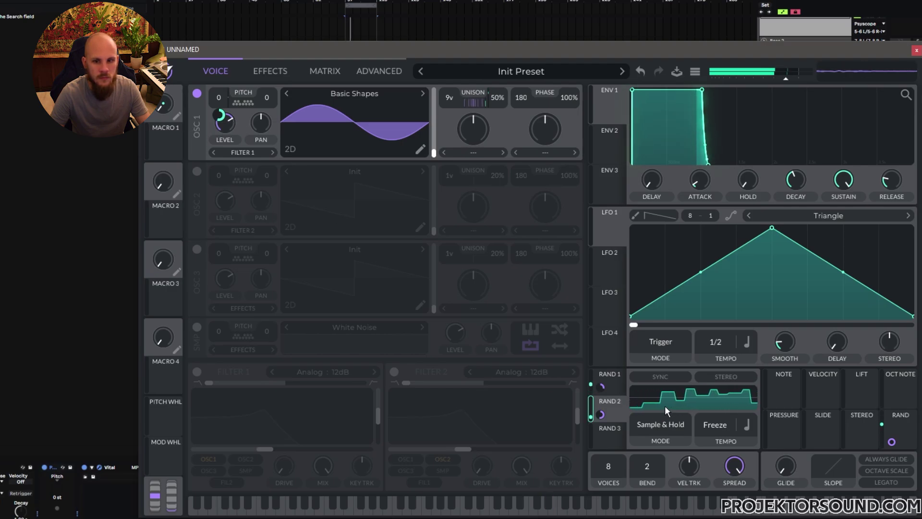
# - Enable stereo mode for both the Random 1 and Random 2 modulators
pyautogui.click(613, 382)
pyautogui.click(725, 379)
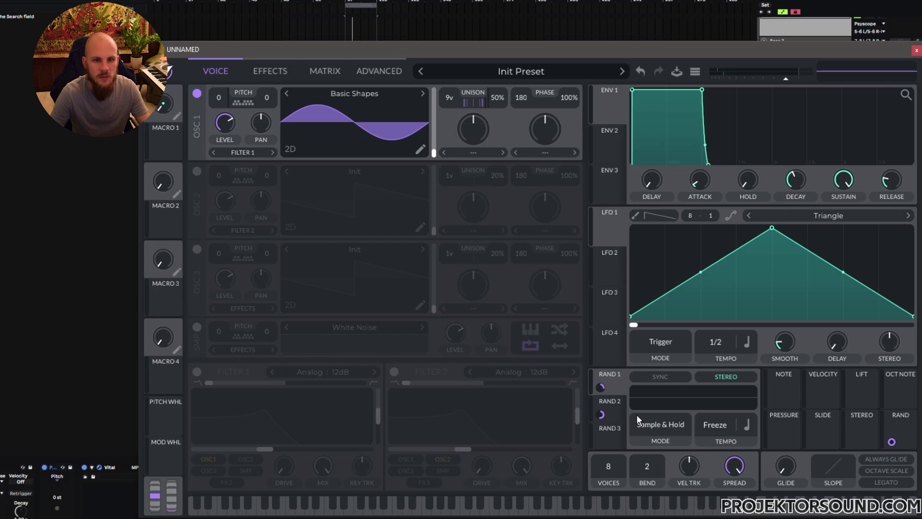
pyautogui.click(616, 412)
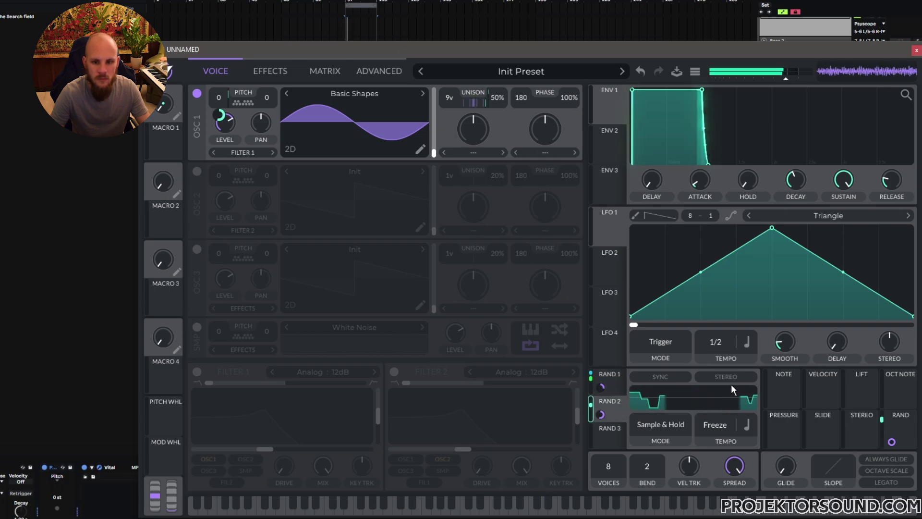
pyautogui.click(727, 378)
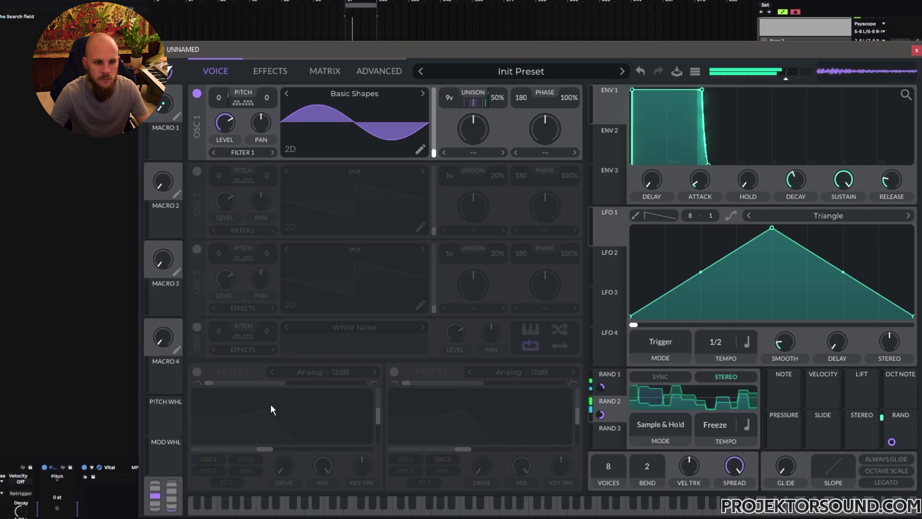
# - Enable filter 1 as an Analog 24dB band-pass and set its cutoff to about 490 Hz
pyautogui.click(198, 372)
pyautogui.moveTo(209, 383); pyautogui.dragTo(286, 384)
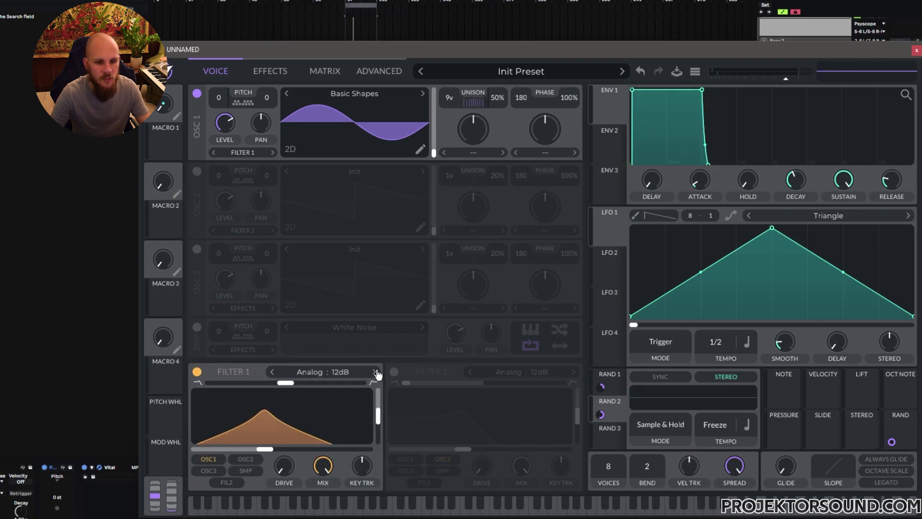
pyautogui.click(375, 373)
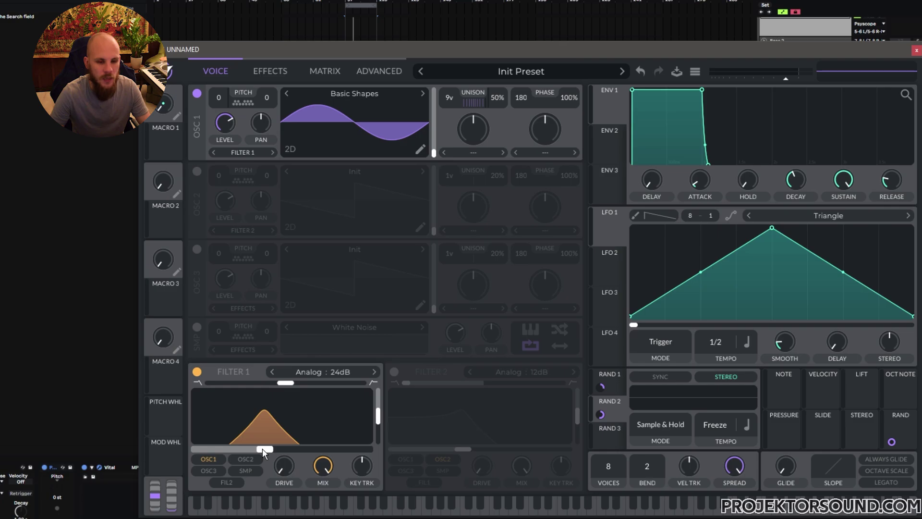
pyautogui.moveTo(262, 449); pyautogui.dragTo(297, 452)
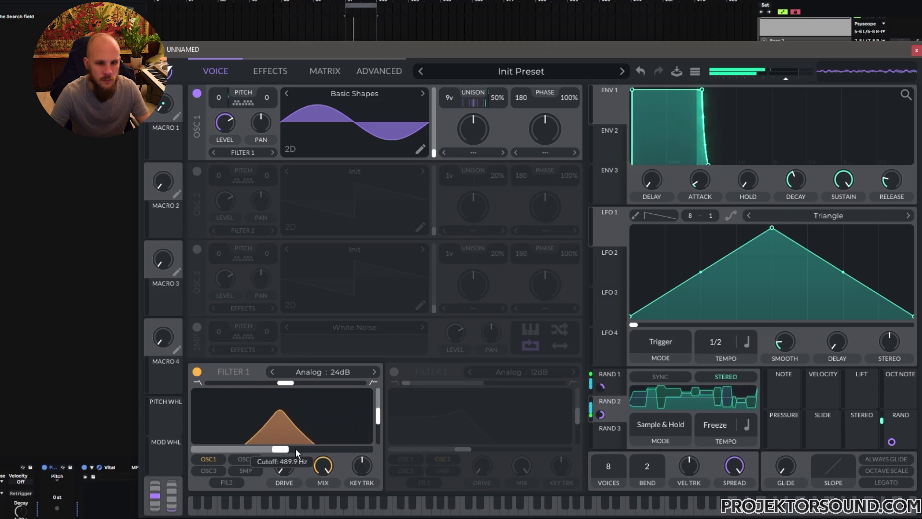
# - Set Random 3 to Sample & Hold with a Freeze tempo and assign it to filter 1's cutoff
pyautogui.click(605, 431)
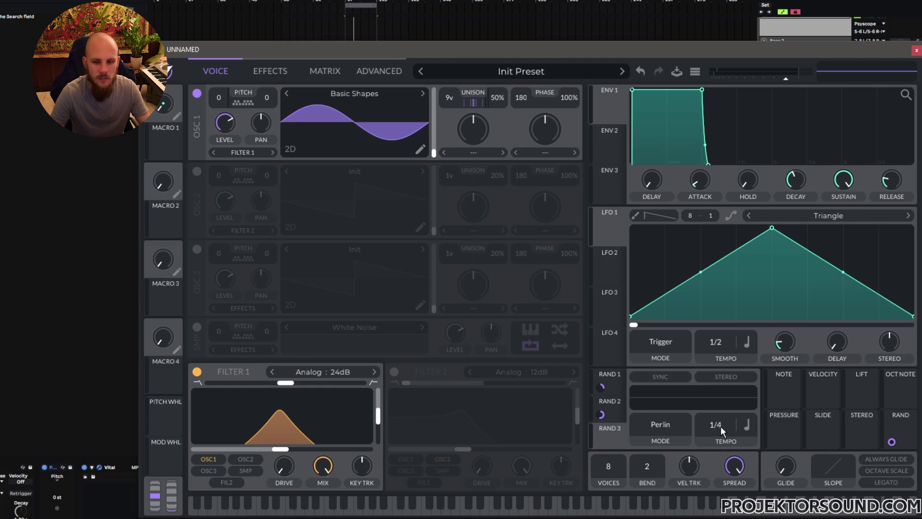
pyautogui.moveTo(720, 426); pyautogui.dragTo(721, 462)
pyautogui.click(674, 431)
pyautogui.click(667, 456)
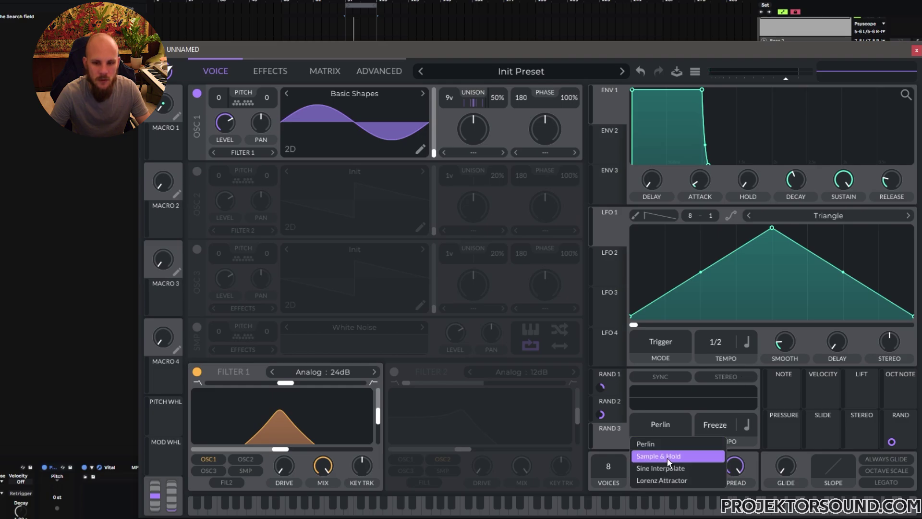
pyautogui.moveTo(601, 423); pyautogui.dragTo(281, 441)
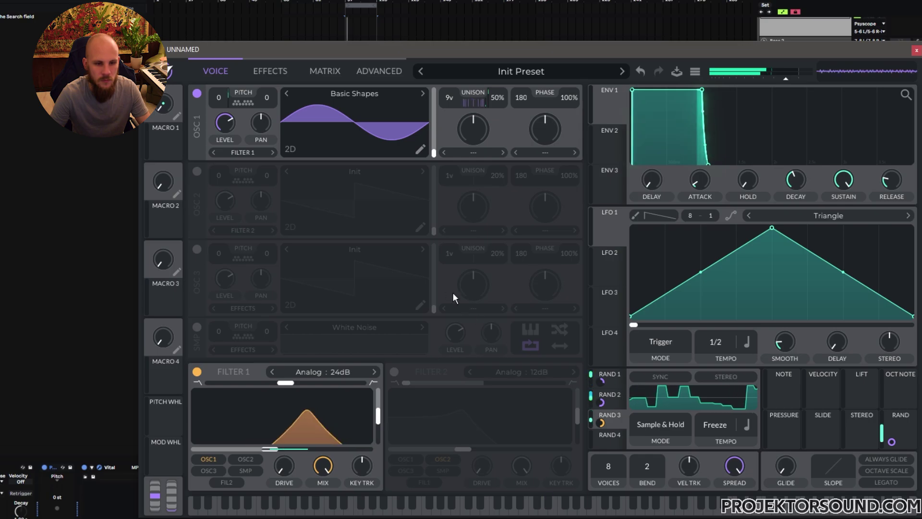
# - Enable the multiband compressor effect, shorten its attack and lengthen its release
pyautogui.click(270, 71)
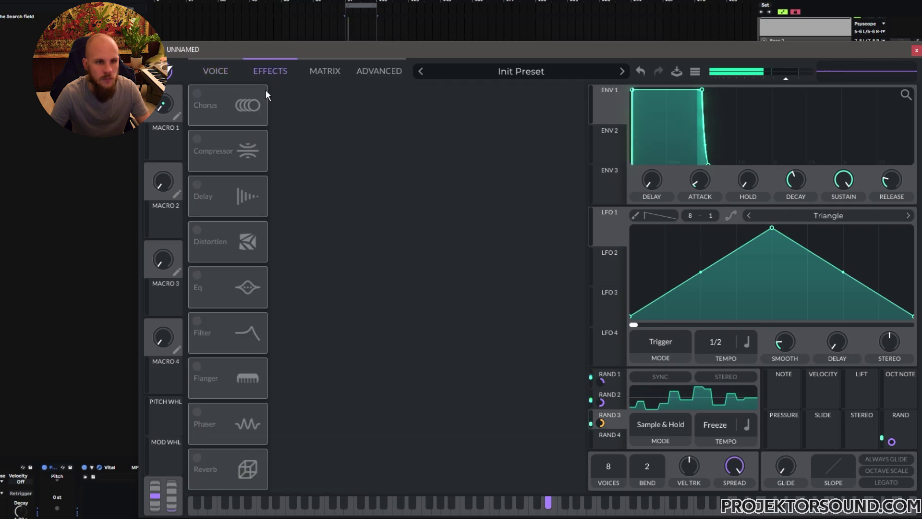
pyautogui.click(200, 143)
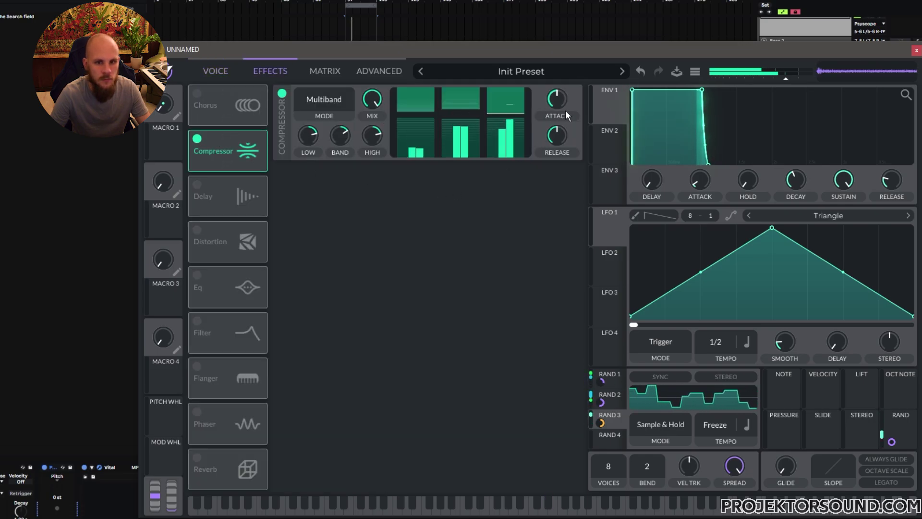
pyautogui.moveTo(566, 110); pyautogui.dragTo(573, 120)
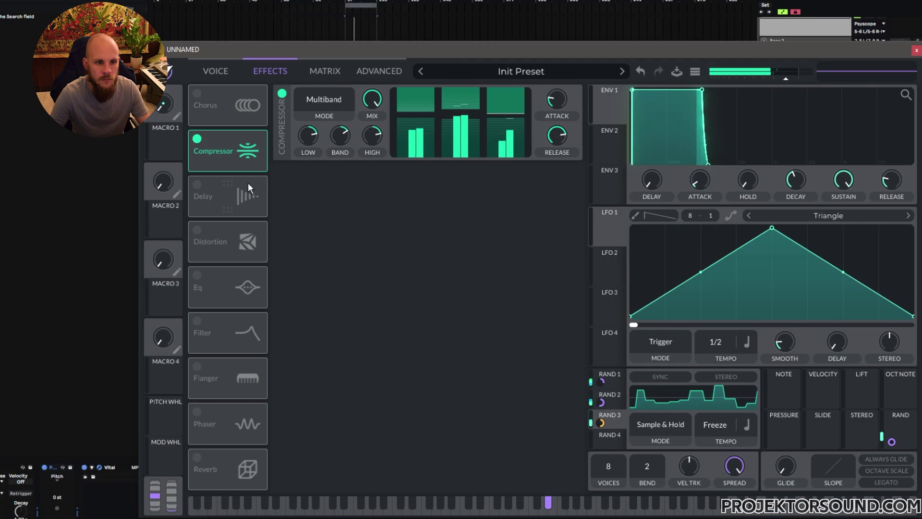
# - Enable a Ping Pong delay with Tempo Dotted 1/8 timing and more feedback, and lengthen envelope 1's release
pyautogui.click(202, 189)
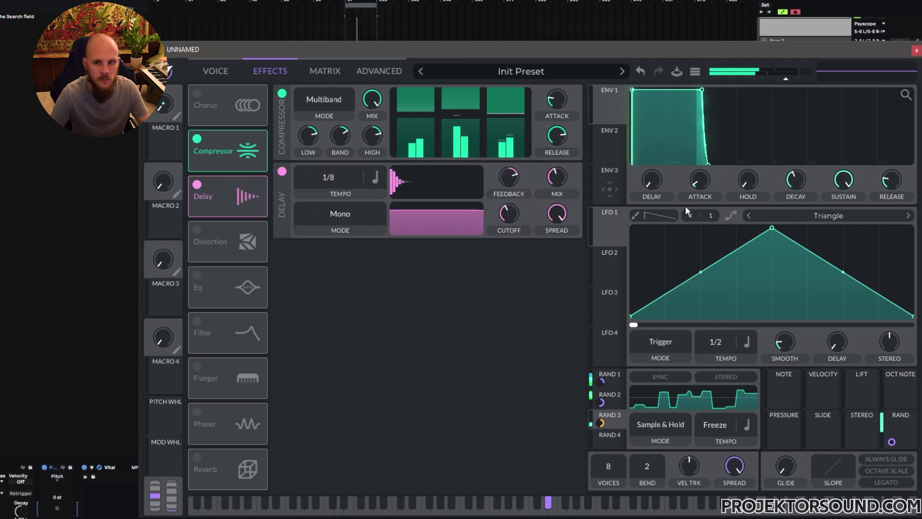
pyautogui.moveTo(892, 184); pyautogui.dragTo(891, 180)
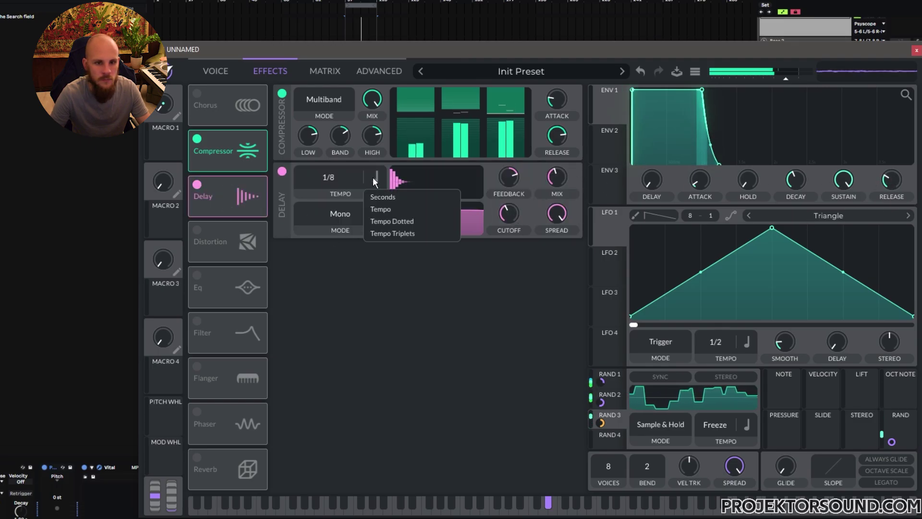
pyautogui.click(384, 221)
pyautogui.click(345, 217)
pyautogui.click(331, 256)
pyautogui.moveTo(565, 182); pyautogui.dragTo(565, 172)
pyautogui.moveTo(509, 183); pyautogui.dragTo(554, 179)
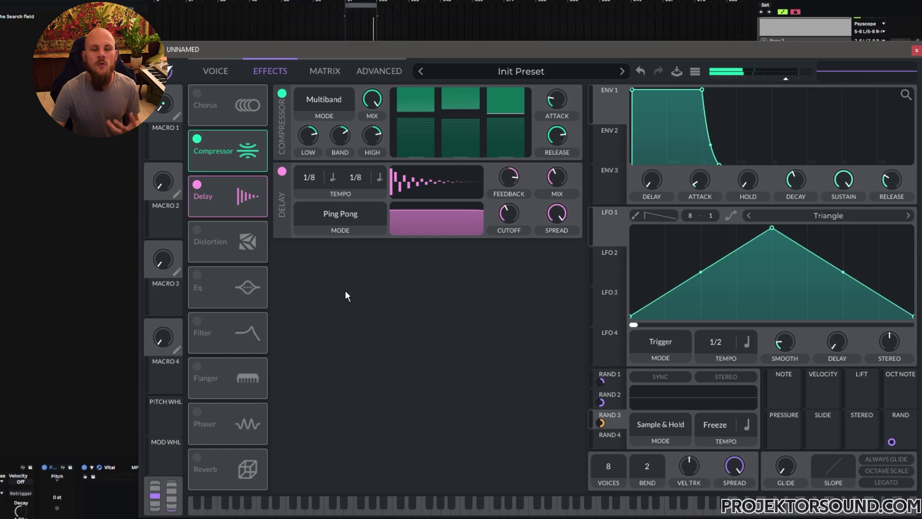
# - Enable the EQ and shape its low cut with reduced resonance and a higher cutoff
pyautogui.click(197, 276)
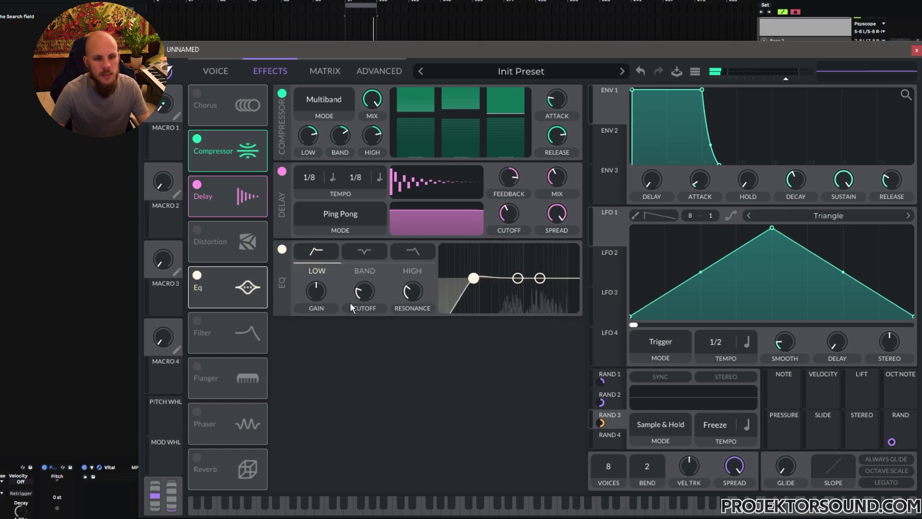
pyautogui.moveTo(415, 294); pyautogui.dragTo(374, 283)
pyautogui.moveTo(508, 278); pyautogui.dragTo(506, 281)
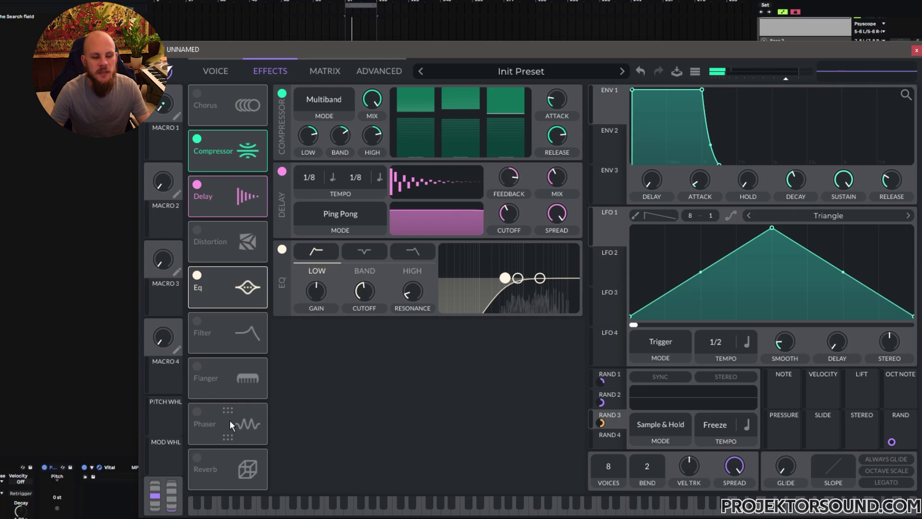
# - Move the phaser ahead of the compressor in the effects chain, enable it and reduce its depth to minimum
pyautogui.moveTo(223, 420); pyautogui.dragTo(213, 137)
pyautogui.click(197, 139)
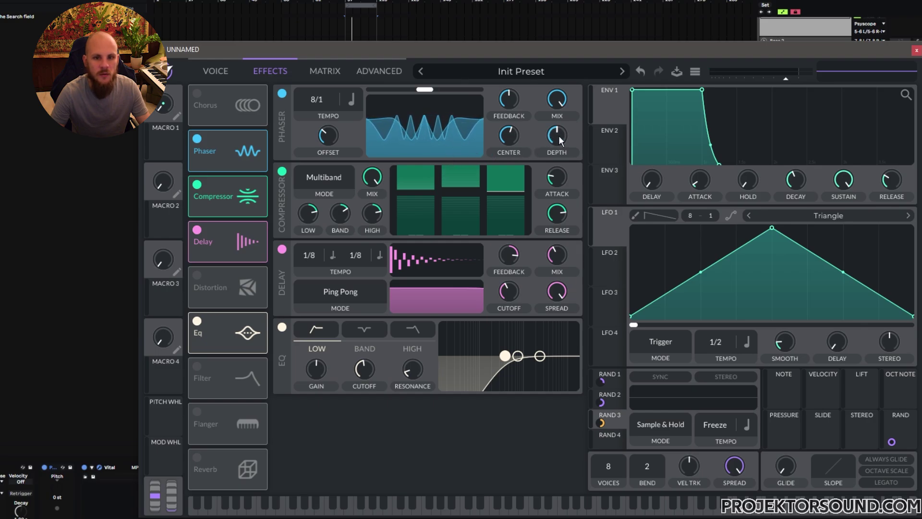
pyautogui.moveTo(558, 135); pyautogui.dragTo(529, 188)
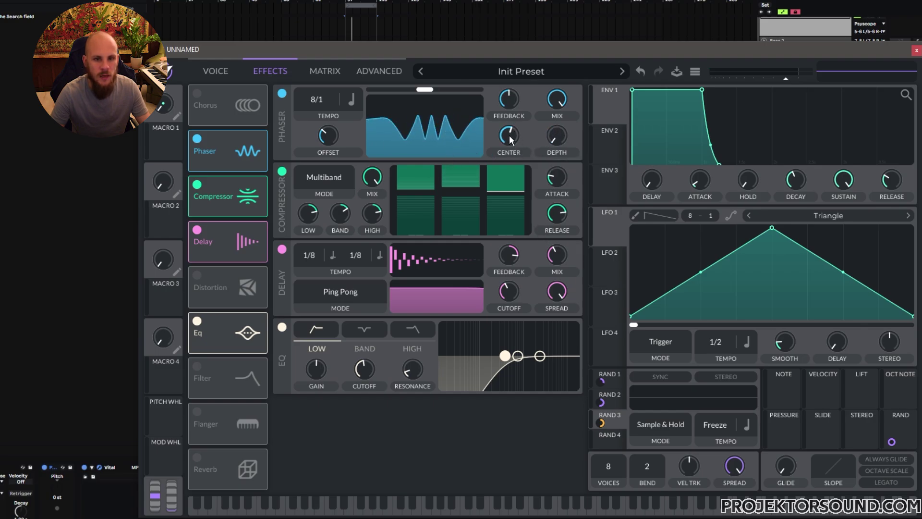
# - Switch LFO 1's timing from tempo to key tracking and assign it to the phaser's center
pyautogui.moveTo(509, 138)
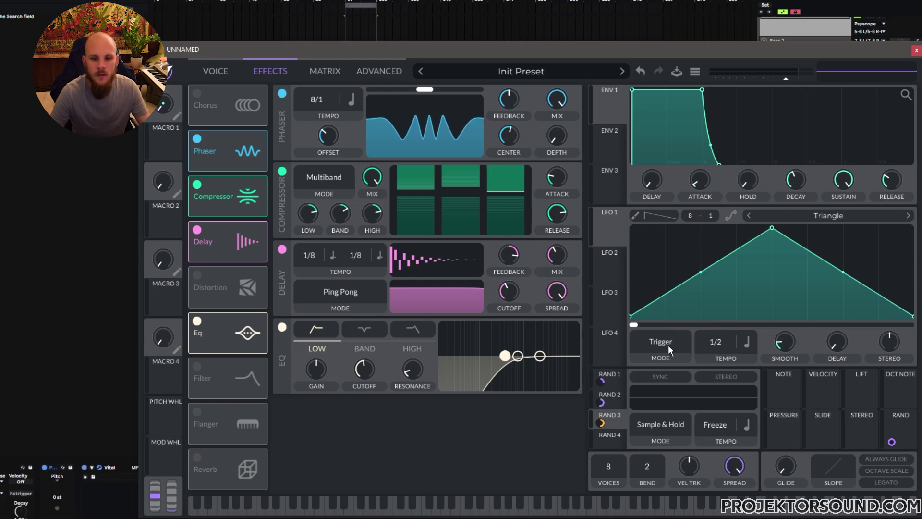
pyautogui.click(752, 345)
pyautogui.click(757, 410)
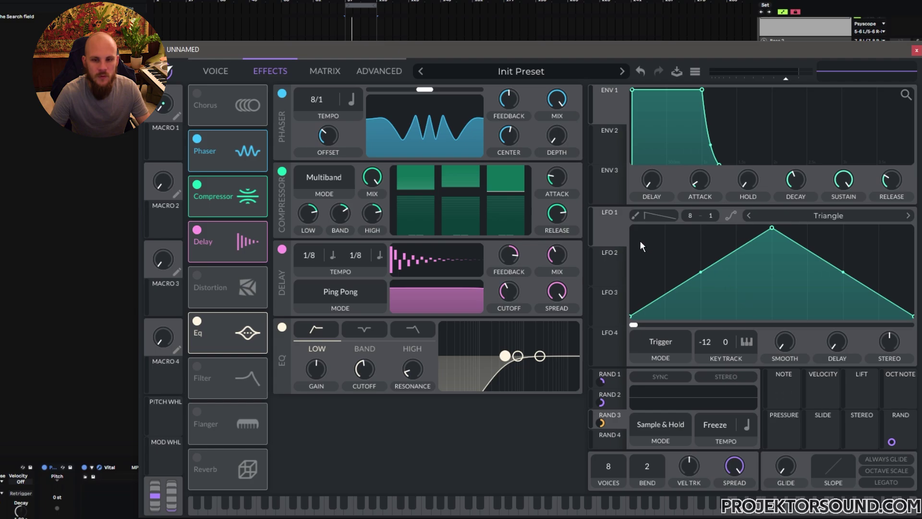
pyautogui.moveTo(613, 232); pyautogui.dragTo(511, 174)
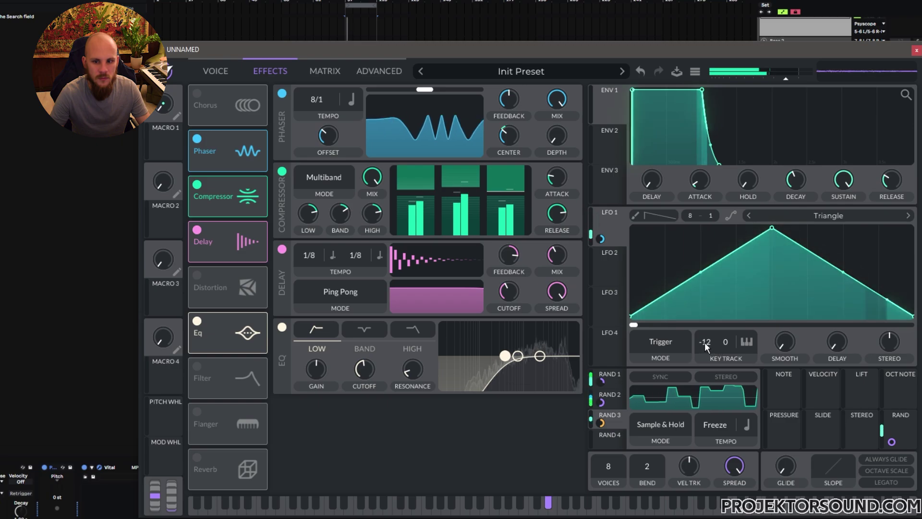
# - Set LFO 1's key-track transpose to -24 and tune the phaser with about 90% feedback and an adjusted center frequency
pyautogui.moveTo(705, 342); pyautogui.dragTo(719, 399)
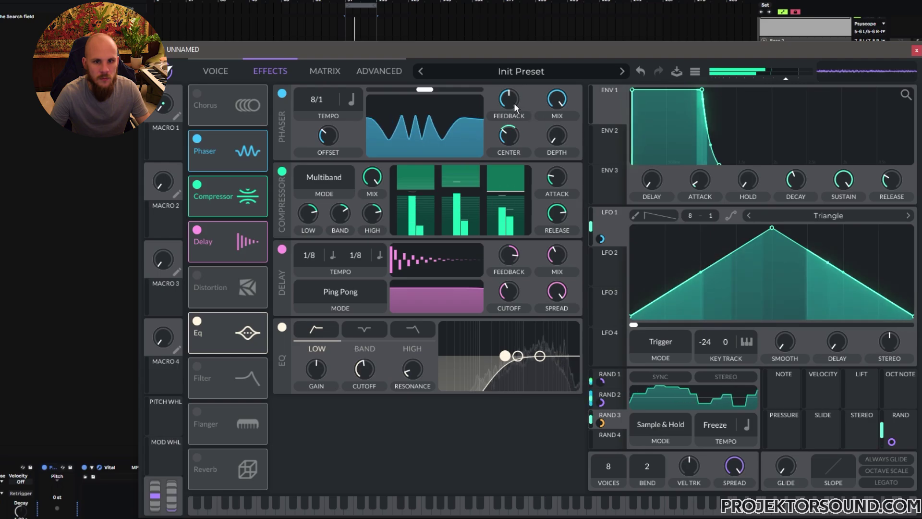
pyautogui.moveTo(514, 102); pyautogui.dragTo(525, 79)
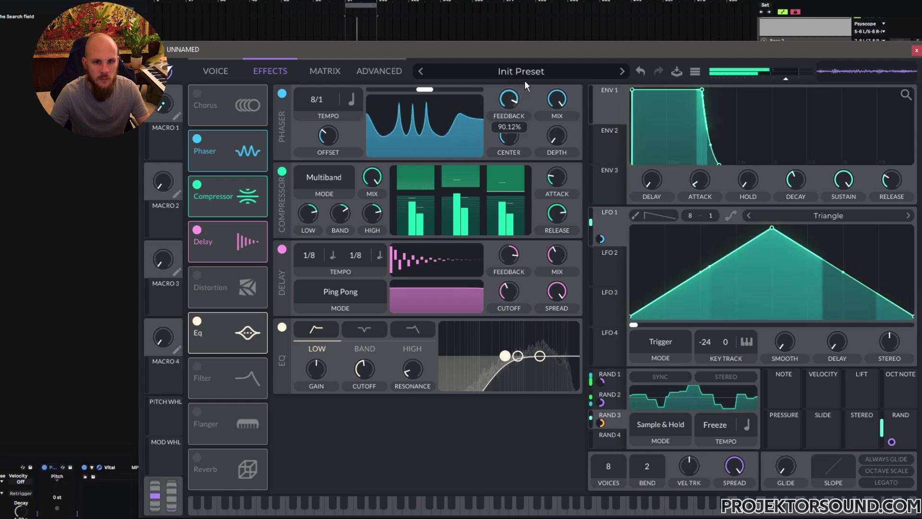
pyautogui.moveTo(510, 132); pyautogui.dragTo(508, 156)
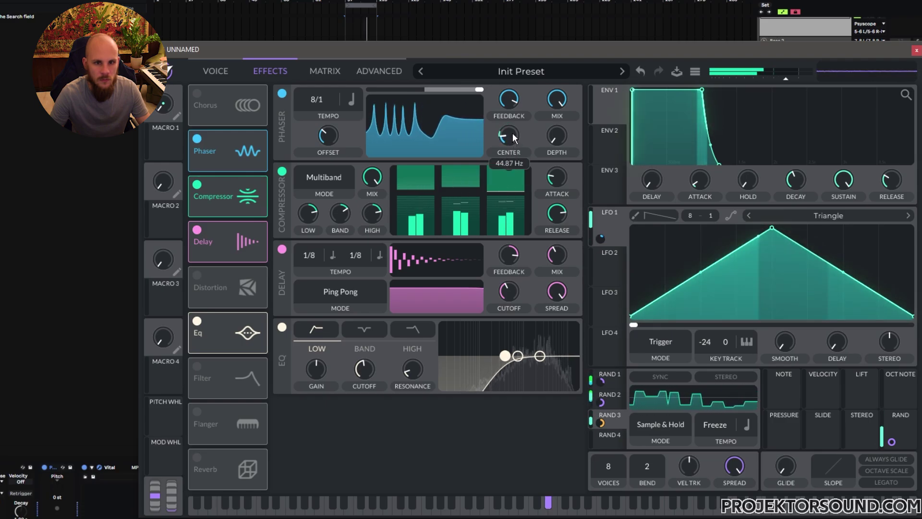
pyautogui.moveTo(513, 134)
pyautogui.mouseDown()
pyautogui.moveTo(531, 102)
pyautogui.moveTo(526, 121)
pyautogui.mouseUp()
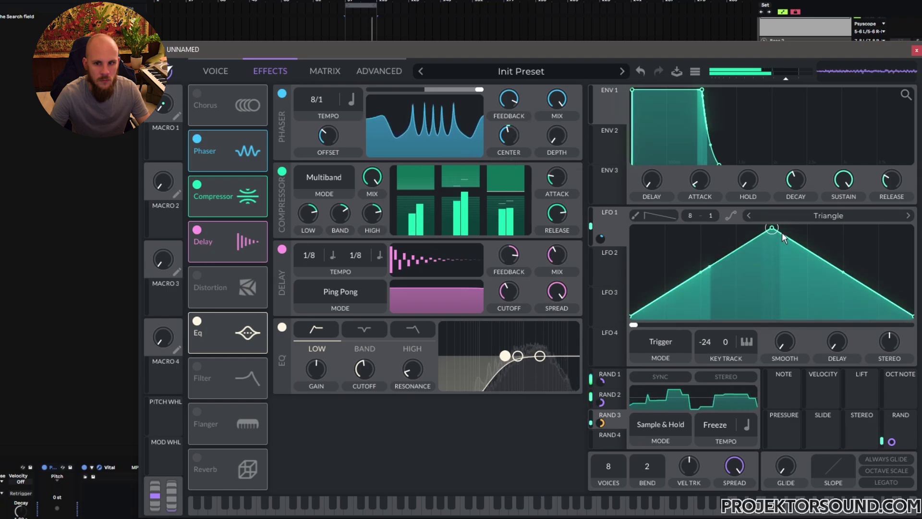
# - Reshape LFO 1 with an earlier peak and both slopes bowed upward, and readjust the phaser's center frequency
pyautogui.moveTo(774, 228); pyautogui.dragTo(665, 206)
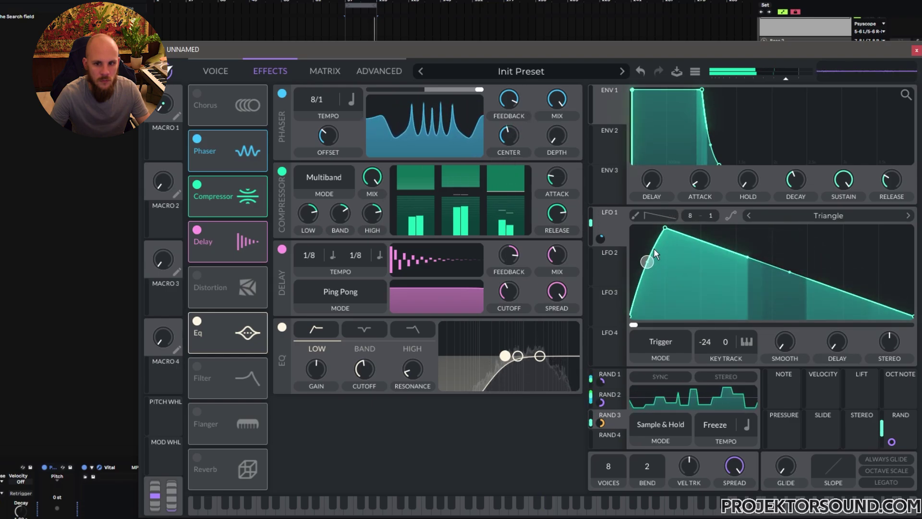
pyautogui.moveTo(647, 262); pyautogui.dragTo(649, 246)
pyautogui.moveTo(790, 273); pyautogui.dragTo(795, 253)
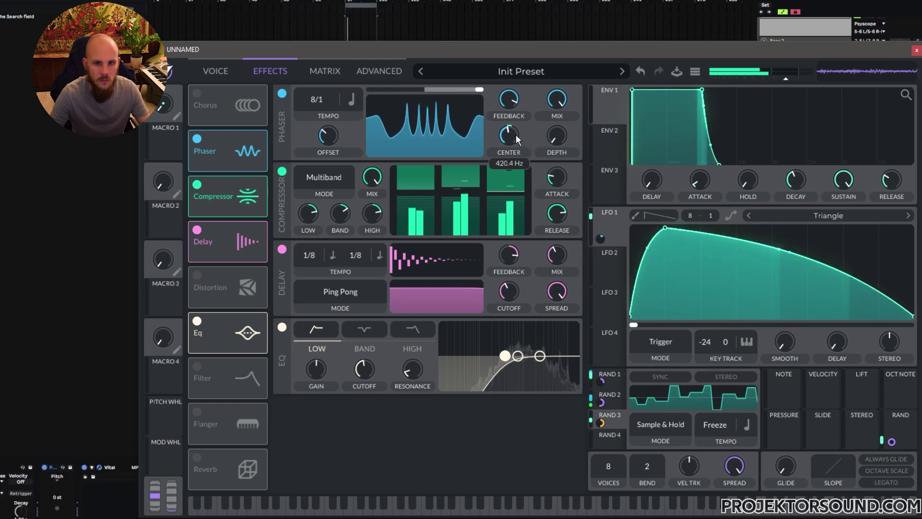
pyautogui.moveTo(516, 134)
pyautogui.mouseDown()
pyautogui.moveTo(525, 119)
pyautogui.moveTo(512, 157)
pyautogui.moveTo(536, 114)
pyautogui.moveTo(520, 157)
pyautogui.moveTo(528, 135)
pyautogui.moveTo(525, 149)
pyautogui.mouseUp()
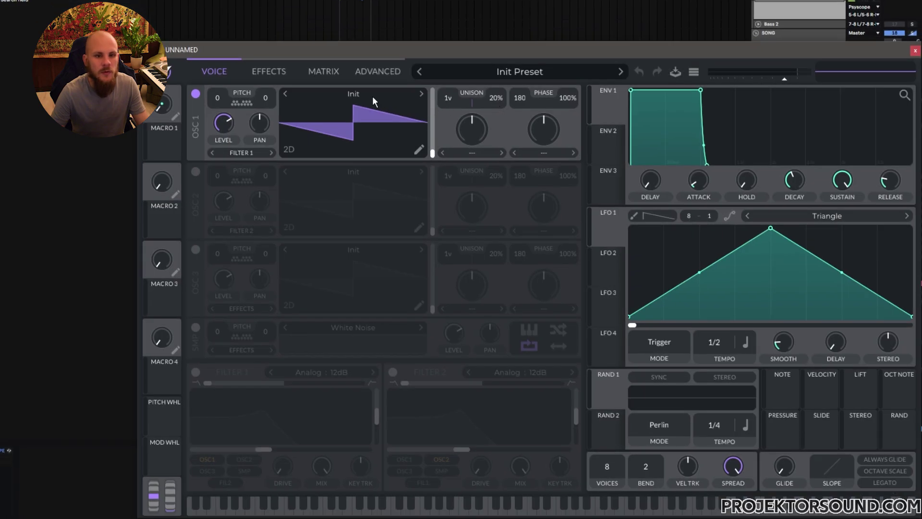
# - Load the Basic Shapes wavetable from the favorites into oscillator 1 and open the advanced settings
pyautogui.click(370, 95)
pyautogui.click(473, 136)
pyautogui.click(697, 121)
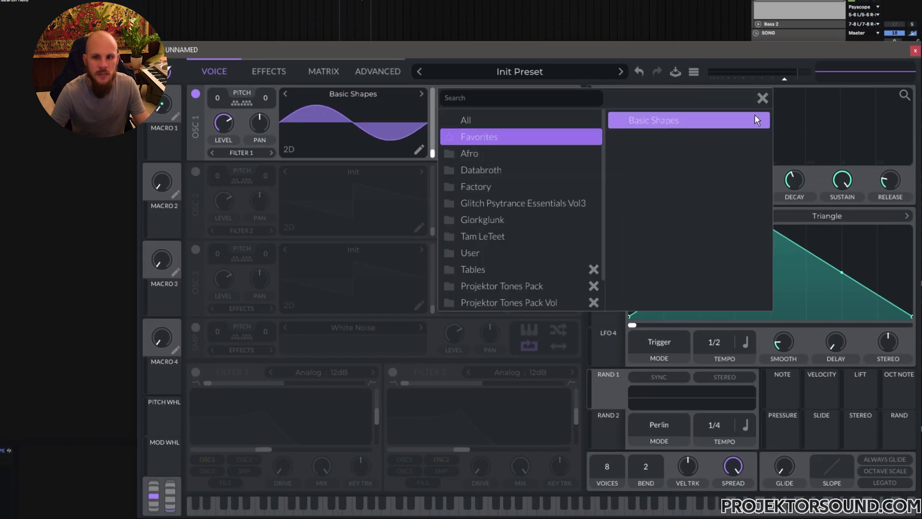
pyautogui.click(762, 99)
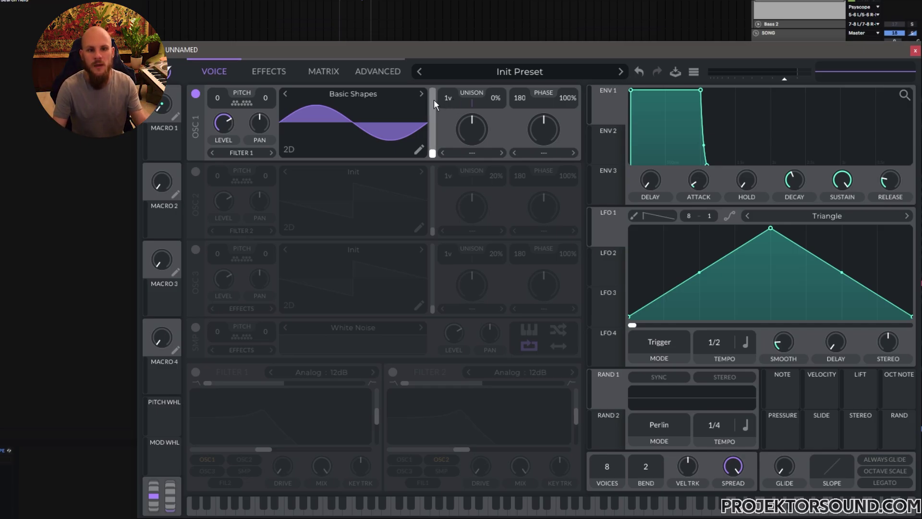
pyautogui.click(379, 71)
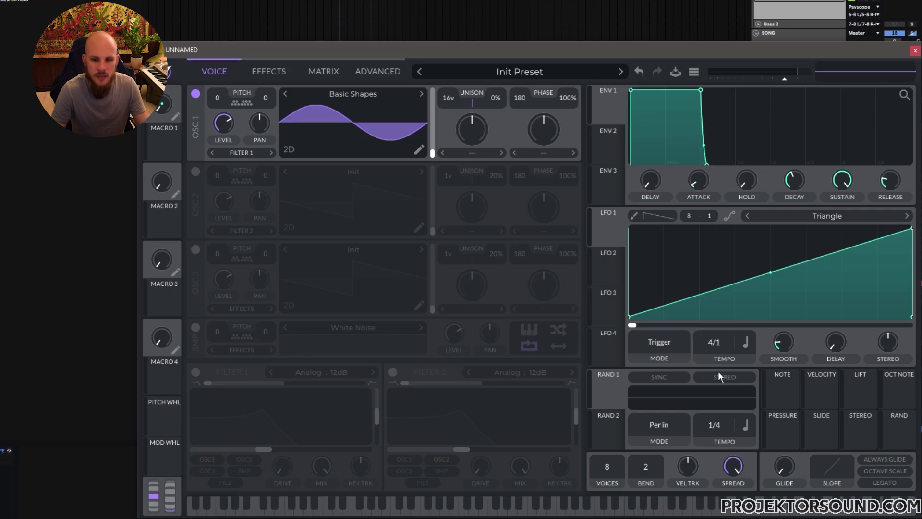
# - Bend LFO 1's ramp into a slow-starting curve and assign it to oscillator 1's unison detune and pitch transpose
pyautogui.moveTo(771, 273); pyautogui.dragTo(773, 295)
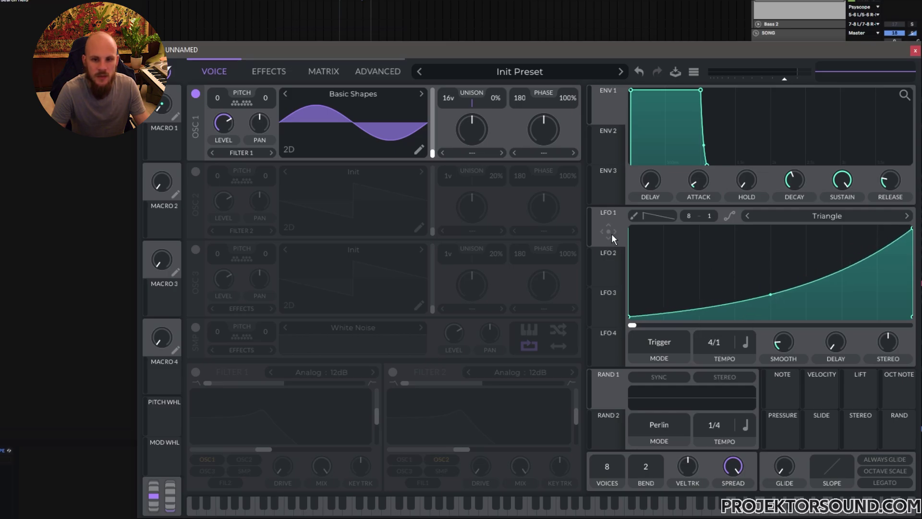
pyautogui.moveTo(612, 233)
pyautogui.mouseDown()
pyautogui.moveTo(476, 159)
pyautogui.moveTo(480, 124)
pyautogui.mouseUp()
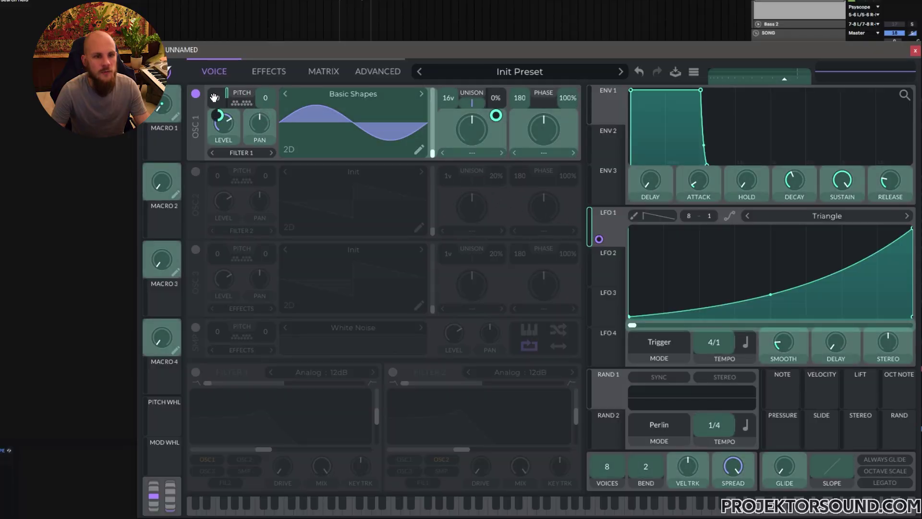
pyautogui.moveTo(214, 97); pyautogui.dragTo(219, 117)
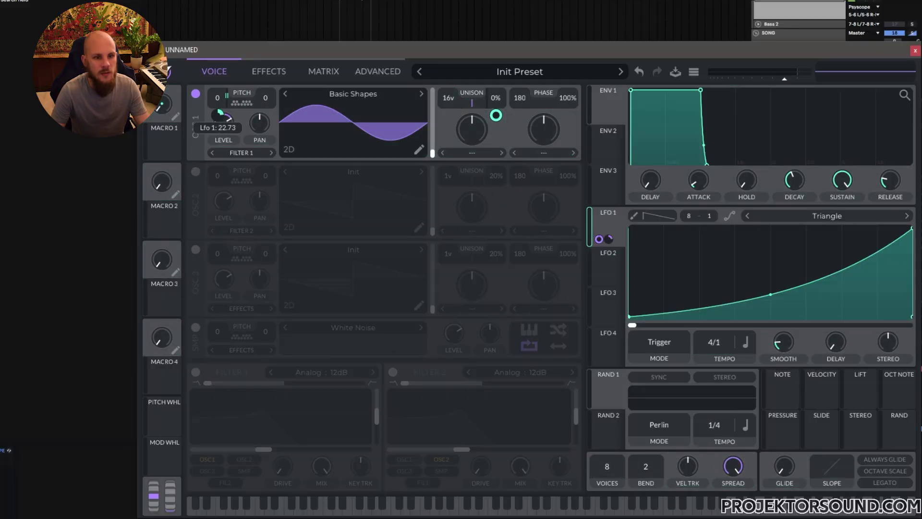
# - Open the amount of LFO 1's modulation on oscillator 1's transpose for exact value entry and accept it
pyautogui.rightClick(218, 118)
pyautogui.rightClick(218, 118)
pyautogui.click(212, 114)
pyautogui.rightClick(215, 115)
pyautogui.click(234, 194)
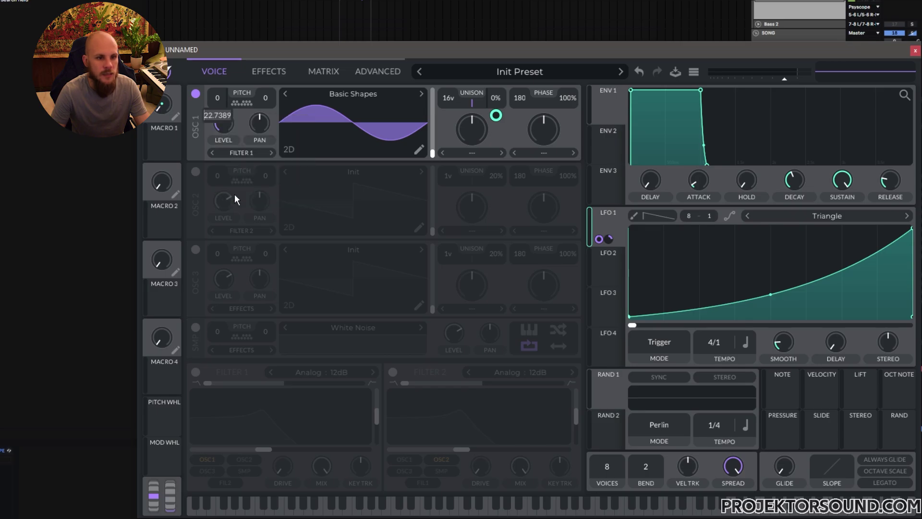
pyautogui.press('Return')
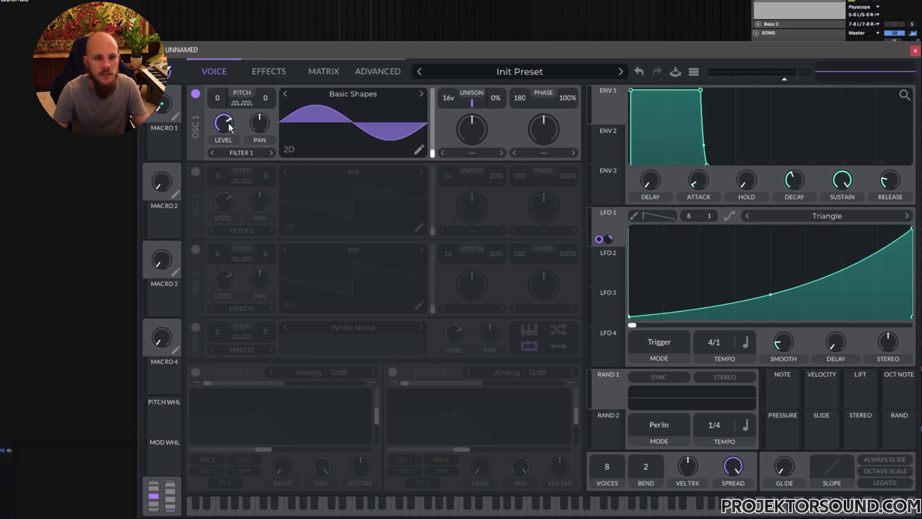
# - Turn oscillator 1's level down to zero and set LFO 2 to Envelope mode with a tempo of 8/1
pyautogui.moveTo(599, 239); pyautogui.dragTo(218, 126)
pyautogui.click(610, 272)
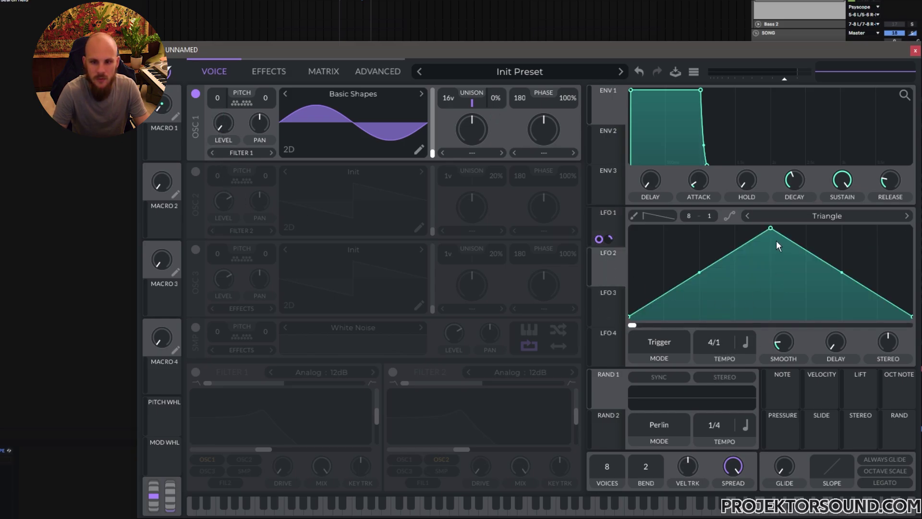
pyautogui.click(659, 342)
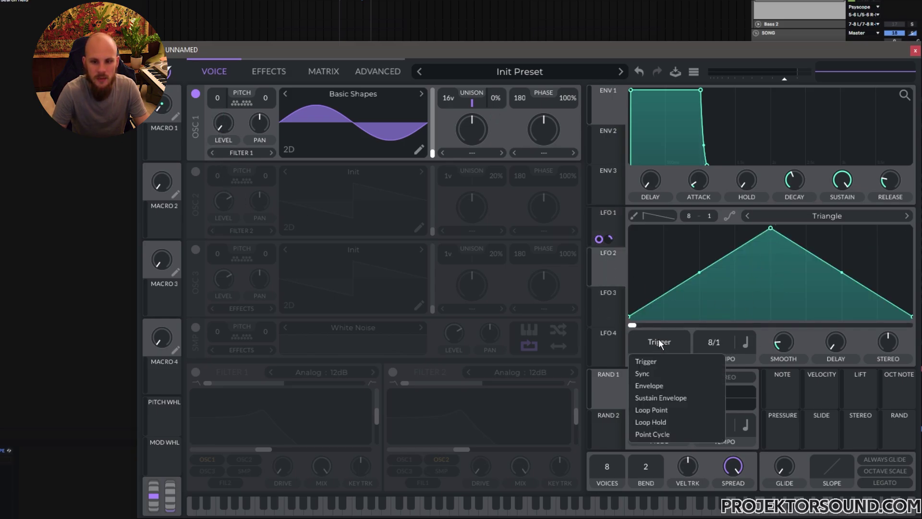
pyautogui.click(651, 385)
# - Set LFO 1 to Envelope mode with a tempo of 8/1
pyautogui.click(622, 229)
pyautogui.click(669, 341)
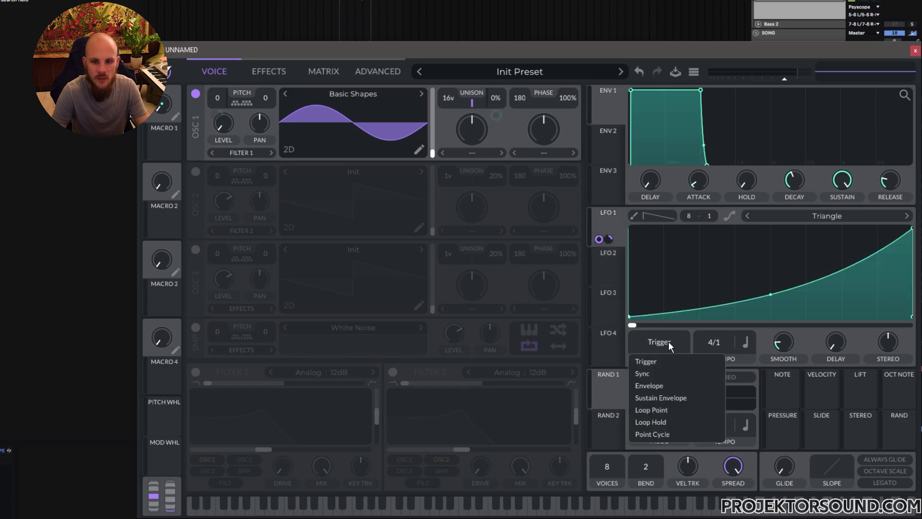
pyautogui.click(648, 386)
pyautogui.click(615, 273)
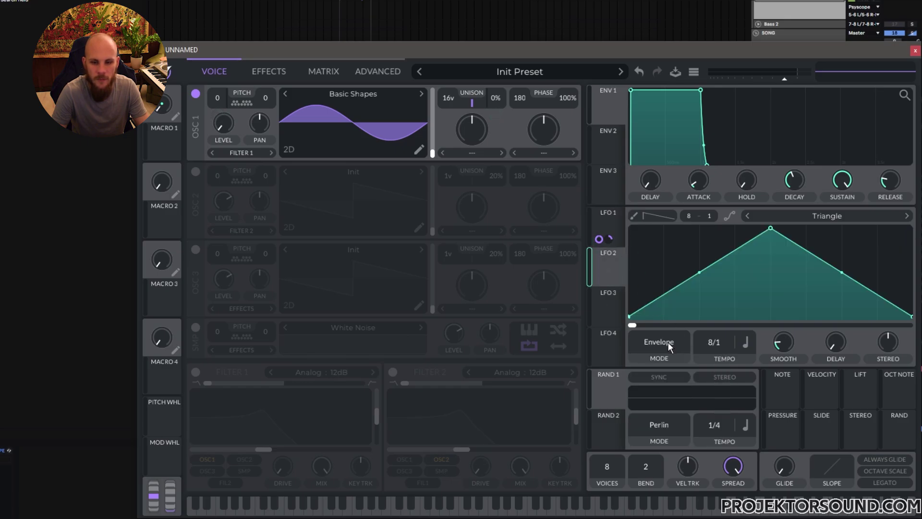
pyautogui.click(608, 218)
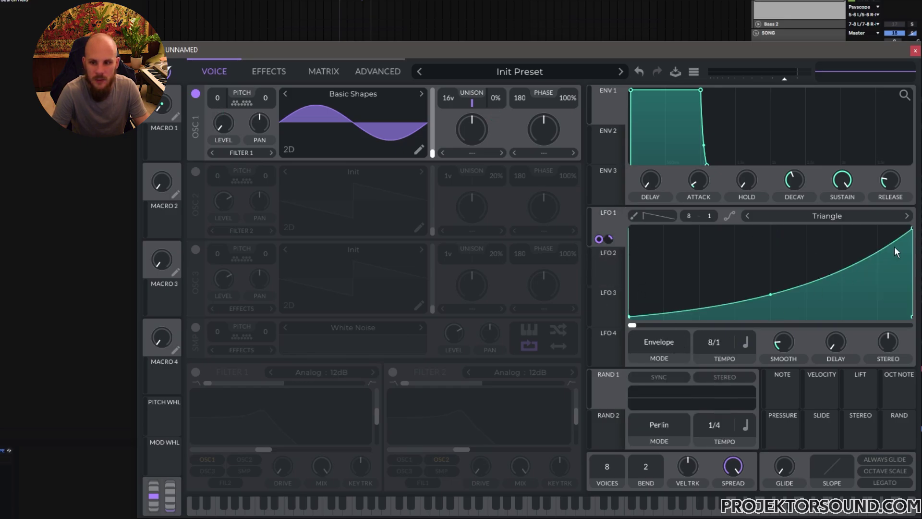
# - Make LFO 1 peak at its midpoint and hold at maximum to the end, and lengthen envelope 1's release considerably
pyautogui.moveTo(910, 230); pyautogui.dragTo(770, 228)
pyautogui.doubleClick(910, 233)
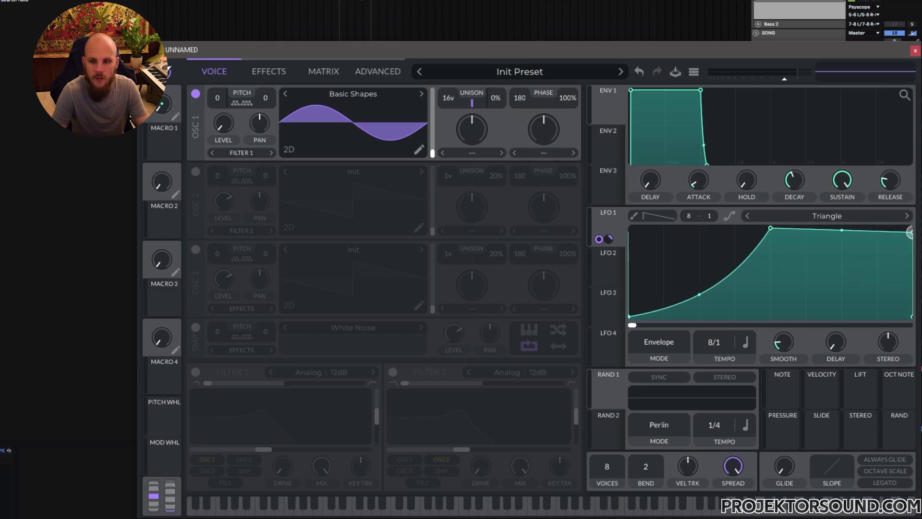
pyautogui.moveTo(889, 187); pyautogui.dragTo(902, 172)
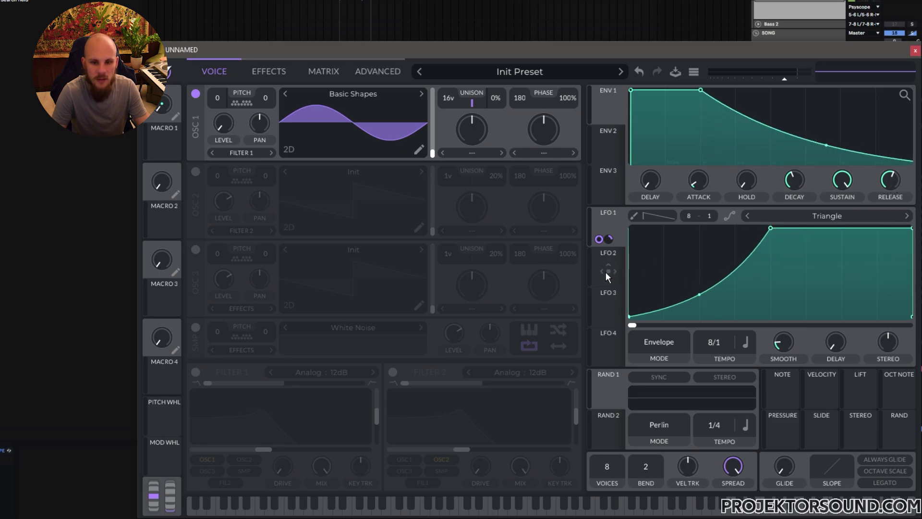
# - Shape LFO 2 as a fast curved rise that holds at maximum, and assign it to oscillator 1's level
pyautogui.click(617, 260)
pyautogui.doubleClick(910, 230)
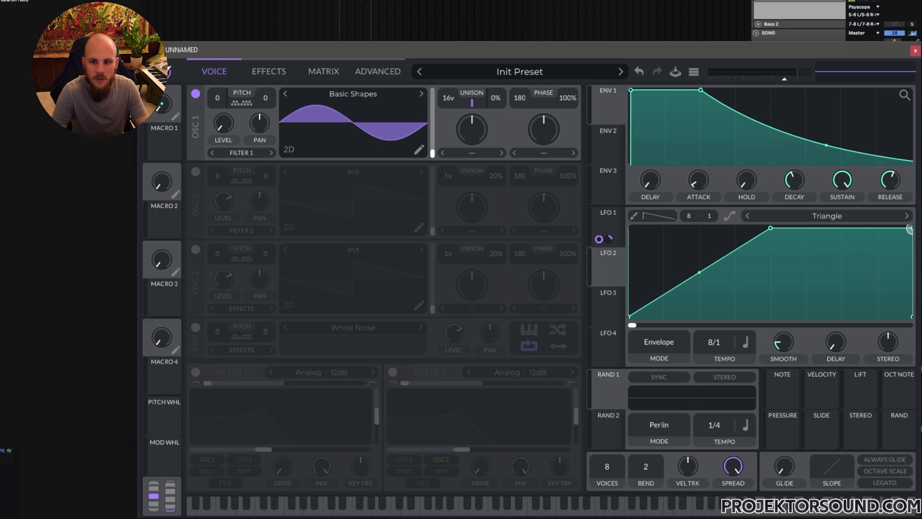
pyautogui.moveTo(699, 274); pyautogui.dragTo(703, 224)
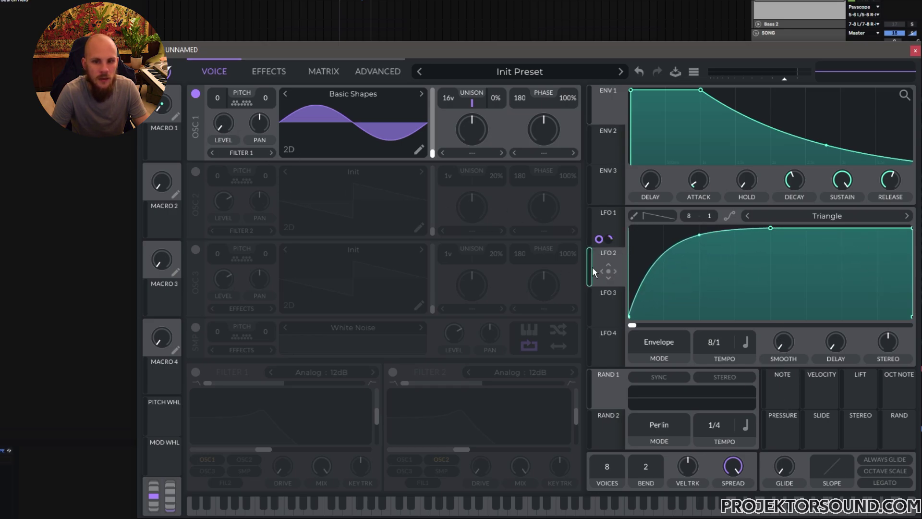
pyautogui.moveTo(592, 272); pyautogui.dragTo(223, 124)
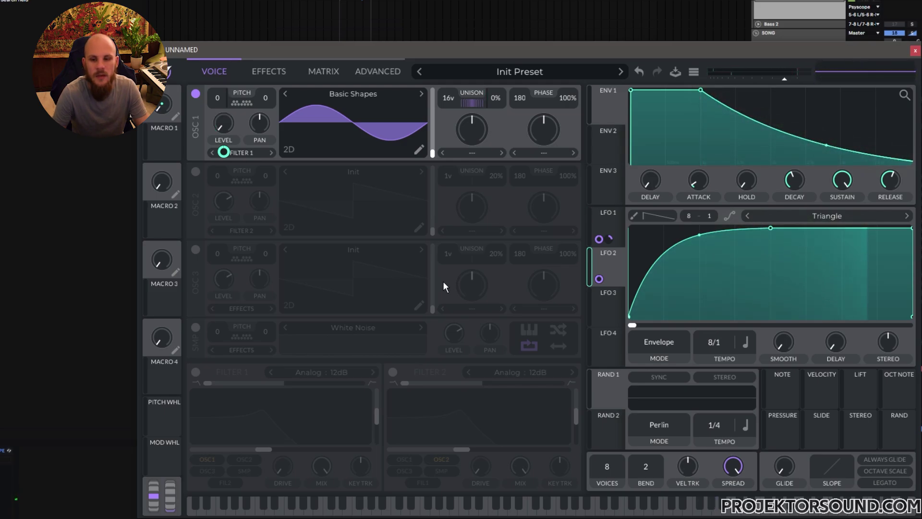
# - Enable a 1/8 delay in Ping Pong mode with increased feedback and a reduced mix
pyautogui.click(275, 73)
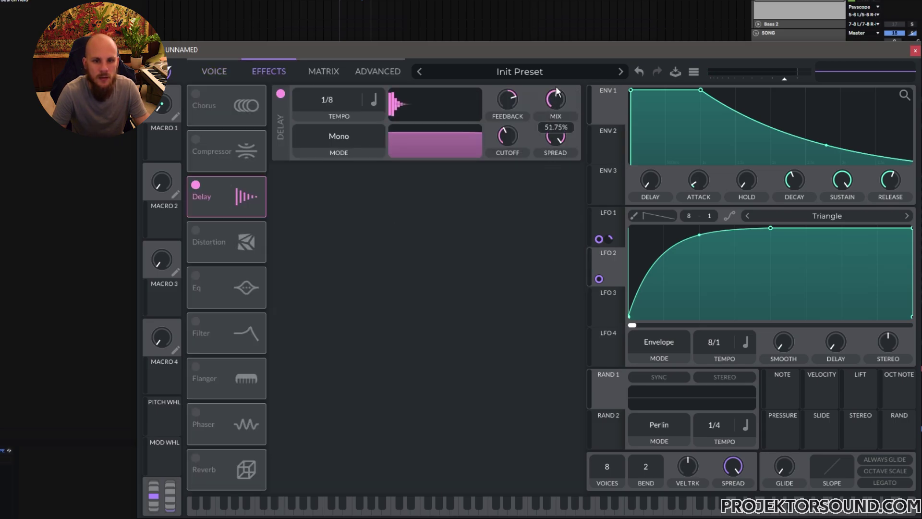
pyautogui.click(377, 100)
pyautogui.click(379, 143)
pyautogui.click(339, 137)
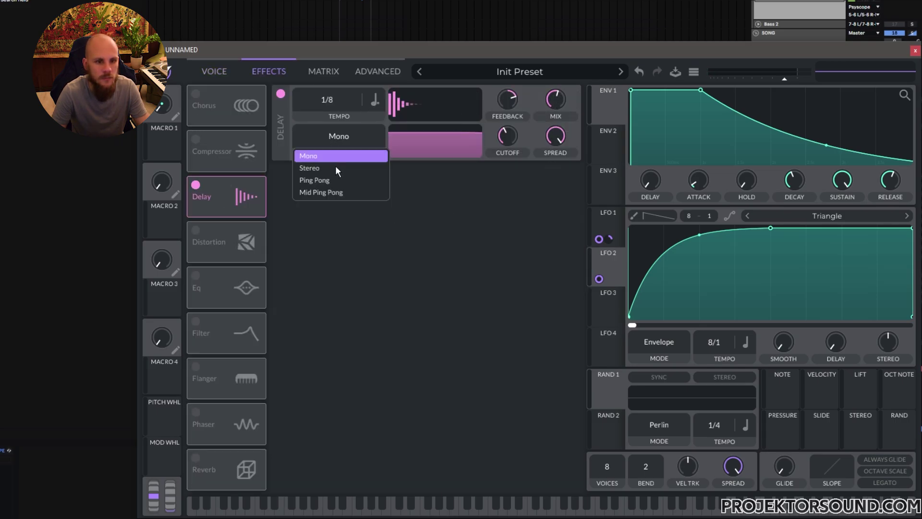
pyautogui.click(337, 179)
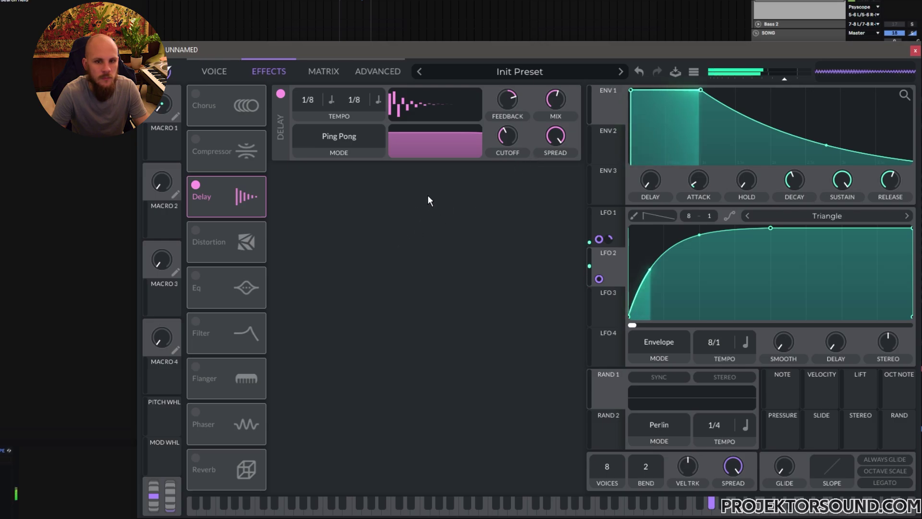
pyautogui.moveTo(556, 105); pyautogui.dragTo(555, 120)
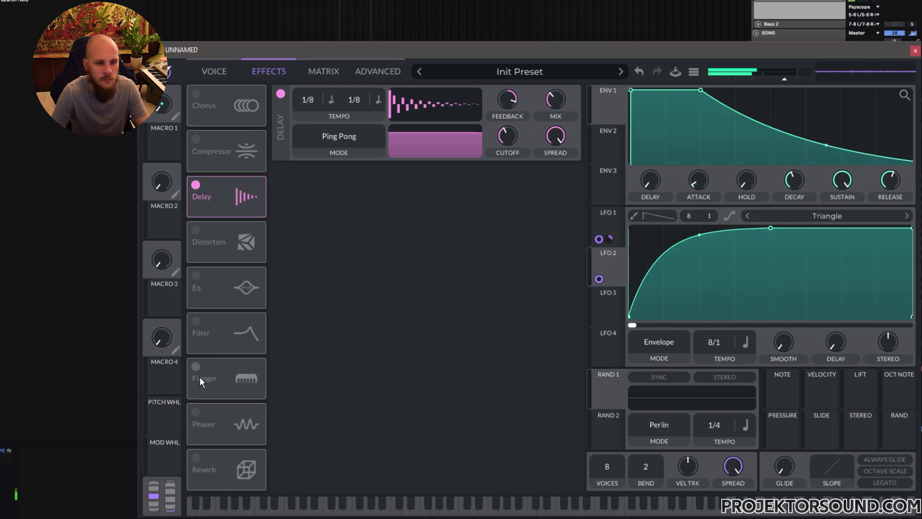
# - Enable the reverb at about 42% mix, and enable the EQ with its low band as a low cut raised above 200 Hz
pyautogui.click(196, 458)
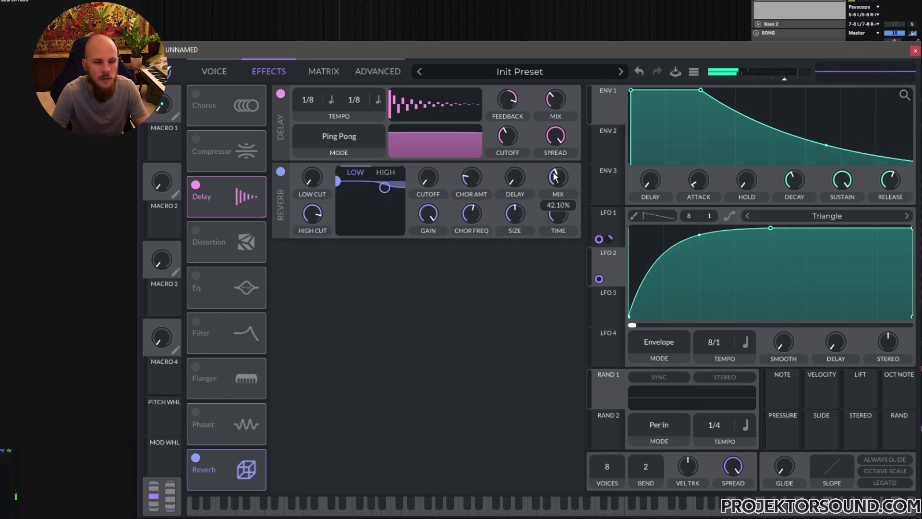
pyautogui.click(196, 276)
pyautogui.click(323, 176)
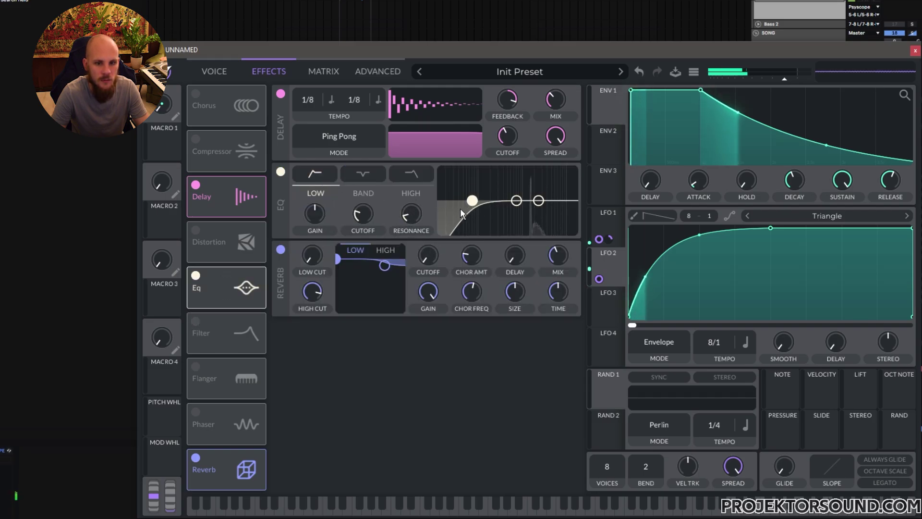
pyautogui.moveTo(473, 201); pyautogui.dragTo(490, 204)
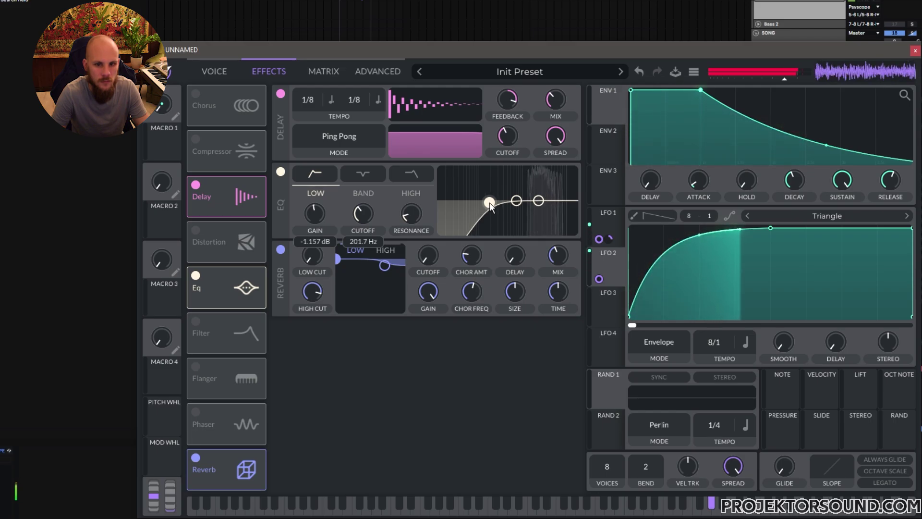
pyautogui.moveTo(490, 204); pyautogui.dragTo(518, 203)
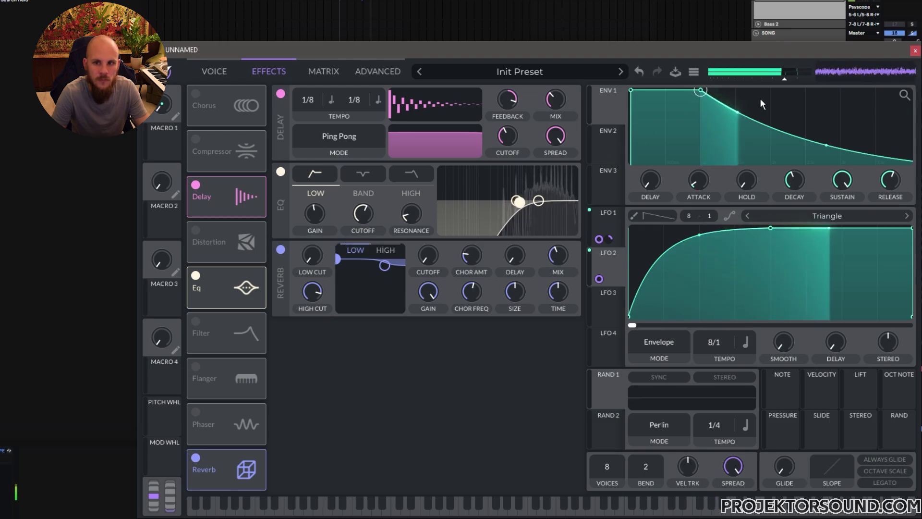
# - Lower the master output volume to about -10.4 dB and return to the oscillator settings
pyautogui.moveTo(785, 79); pyautogui.dragTo(777, 80)
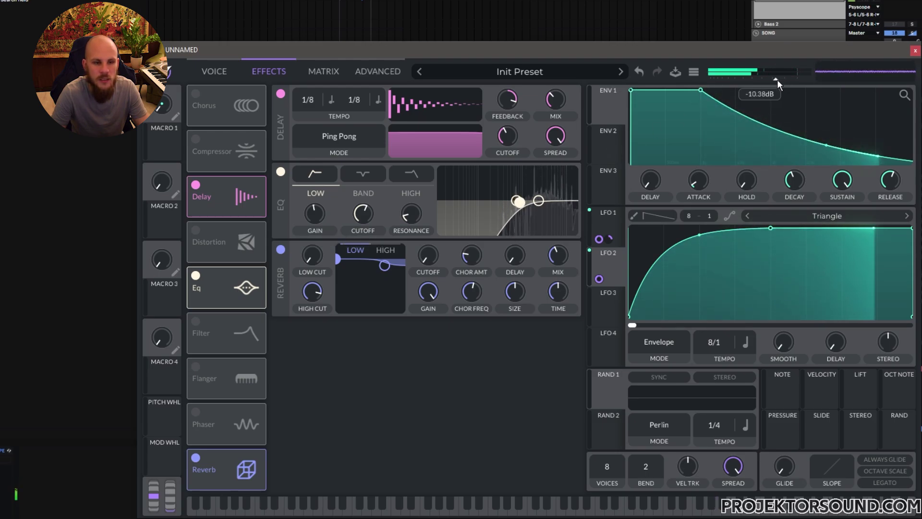
pyautogui.click(219, 73)
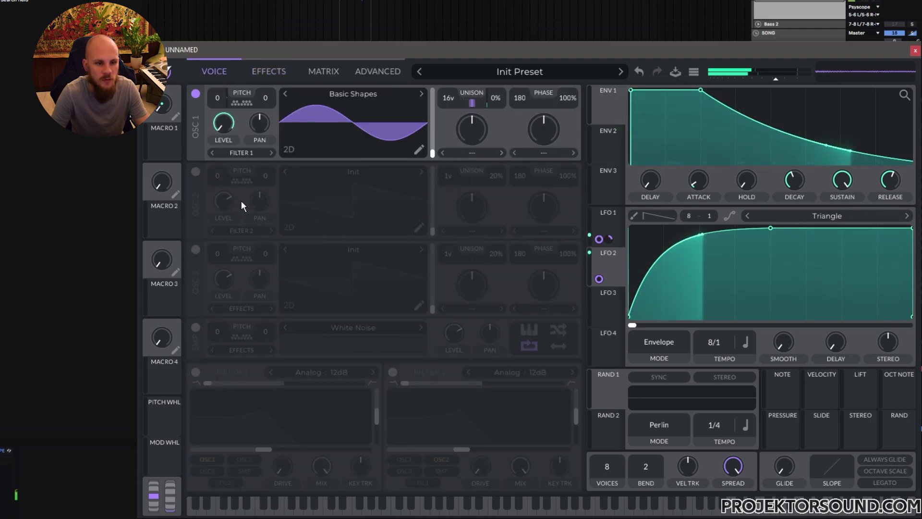
# - Enable oscillator 2 and raise the distortion spread of oscillator 1's unison voices
pyautogui.click(196, 172)
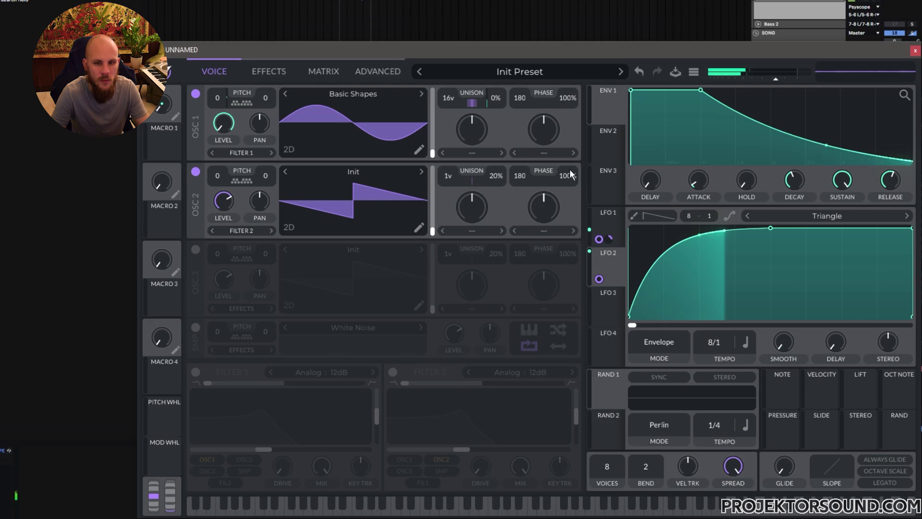
pyautogui.click(382, 70)
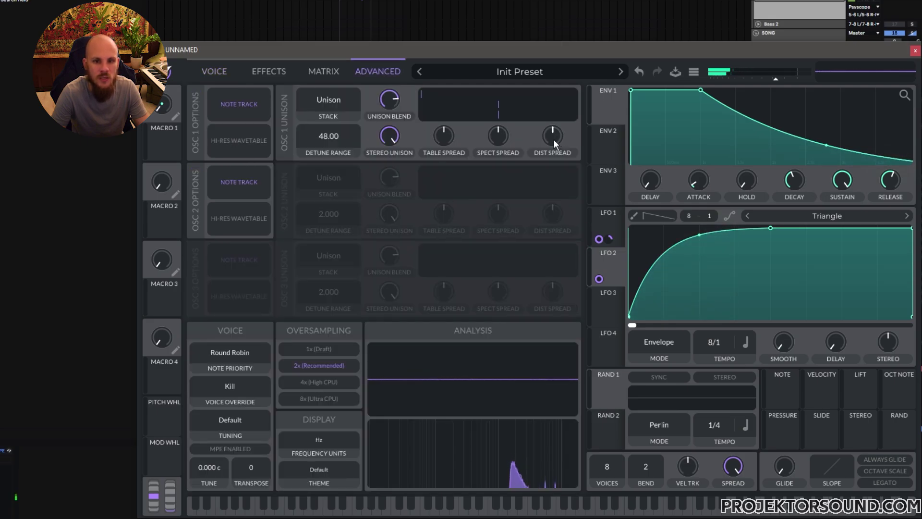
pyautogui.moveTo(555, 139)
pyautogui.mouseDown()
pyautogui.moveTo(563, 109)
pyautogui.moveTo(561, 135)
pyautogui.moveTo(565, 128)
pyautogui.mouseUp()
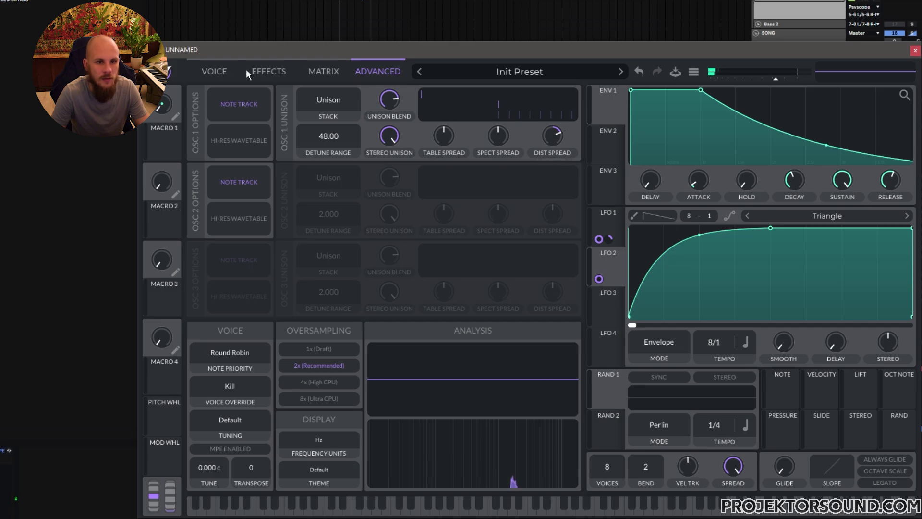
pyautogui.click(263, 70)
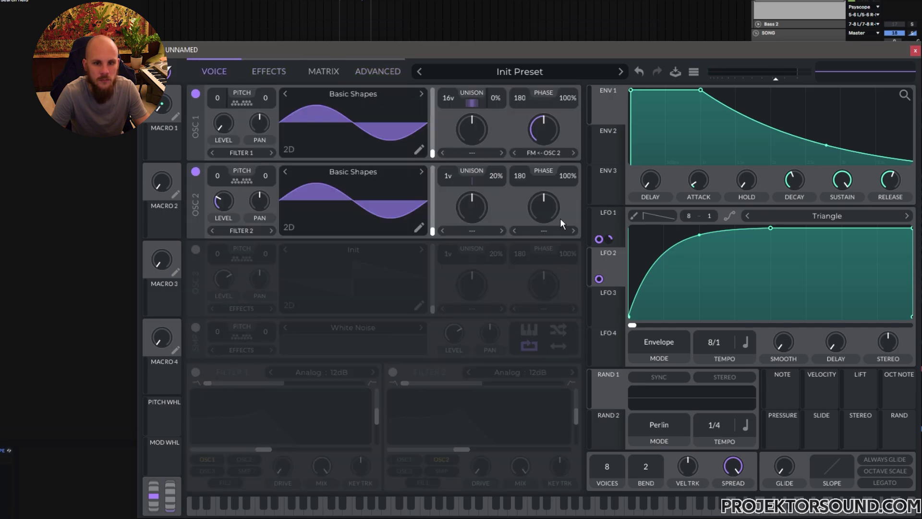
# - Lower the amount of FM that oscillator 1 receives from oscillator 2
pyautogui.moveTo(562, 130); pyautogui.dragTo(553, 140)
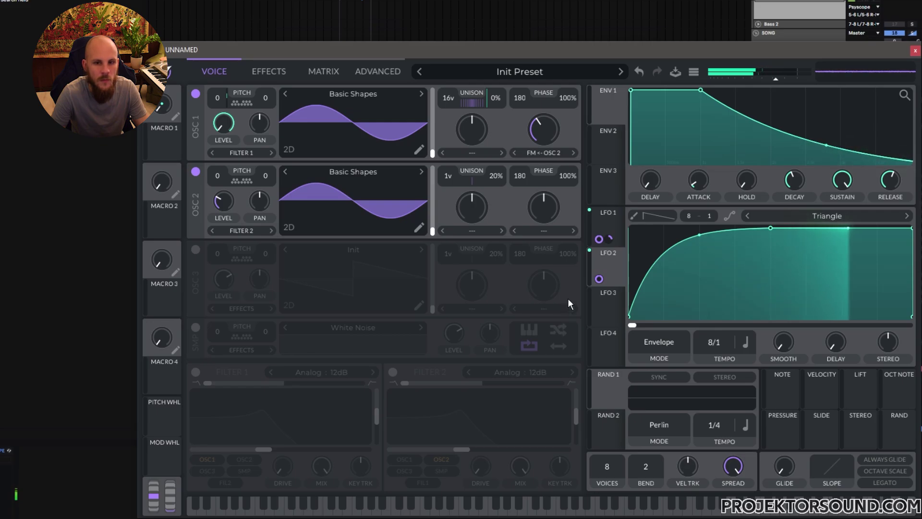
pyautogui.moveTo(544, 136)
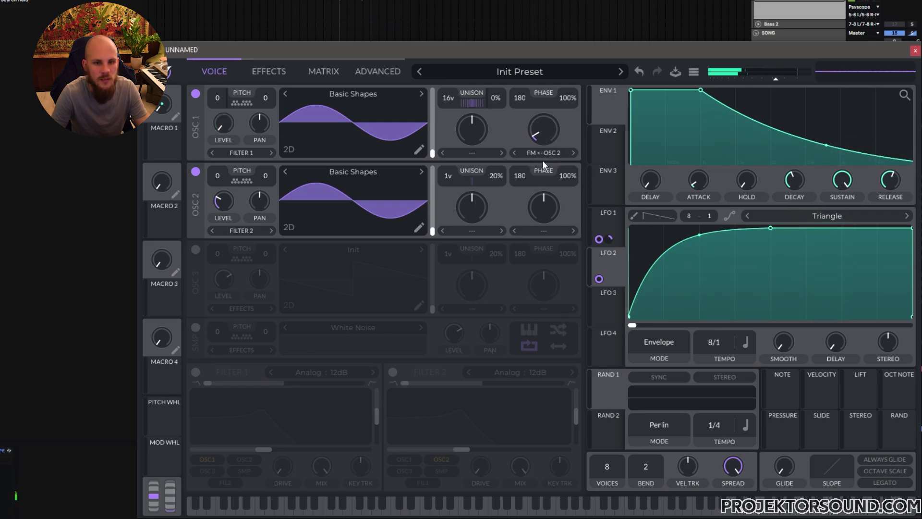